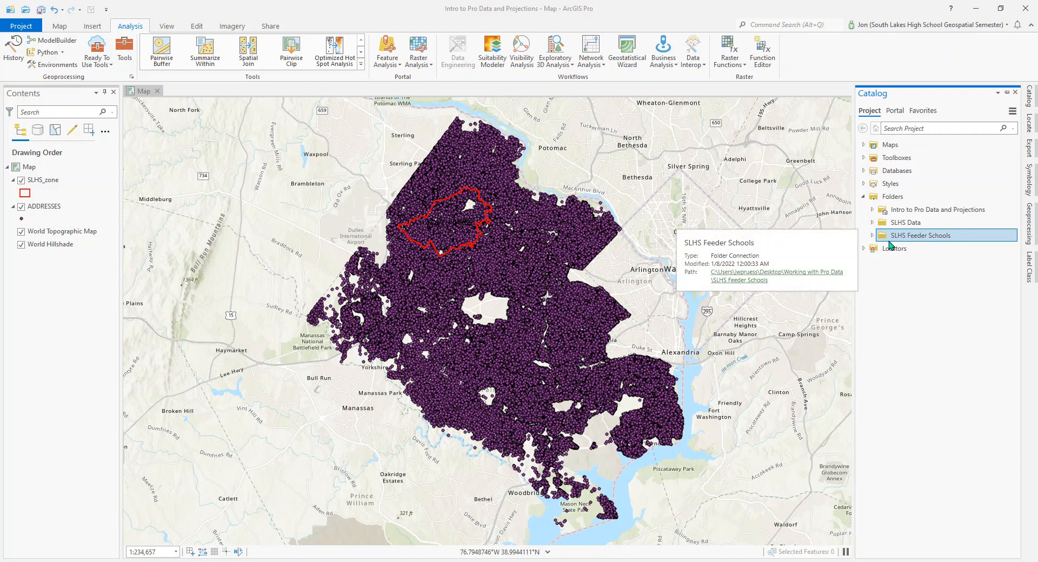
Examine the contents of the SLHS Feeder Schools folder and browse the available analysis and ready-to-use tools.
click(872, 236)
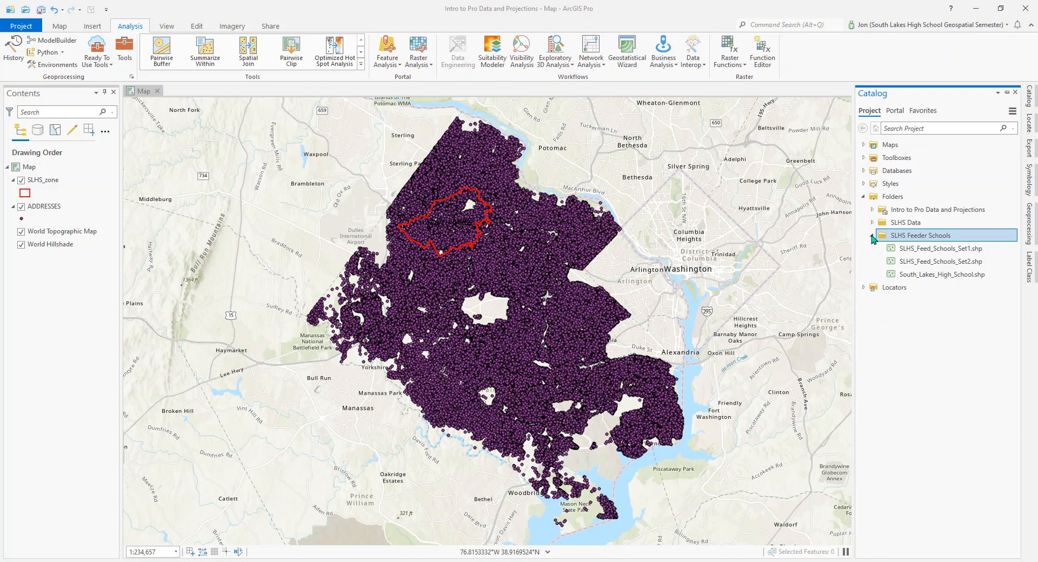
click(872, 235)
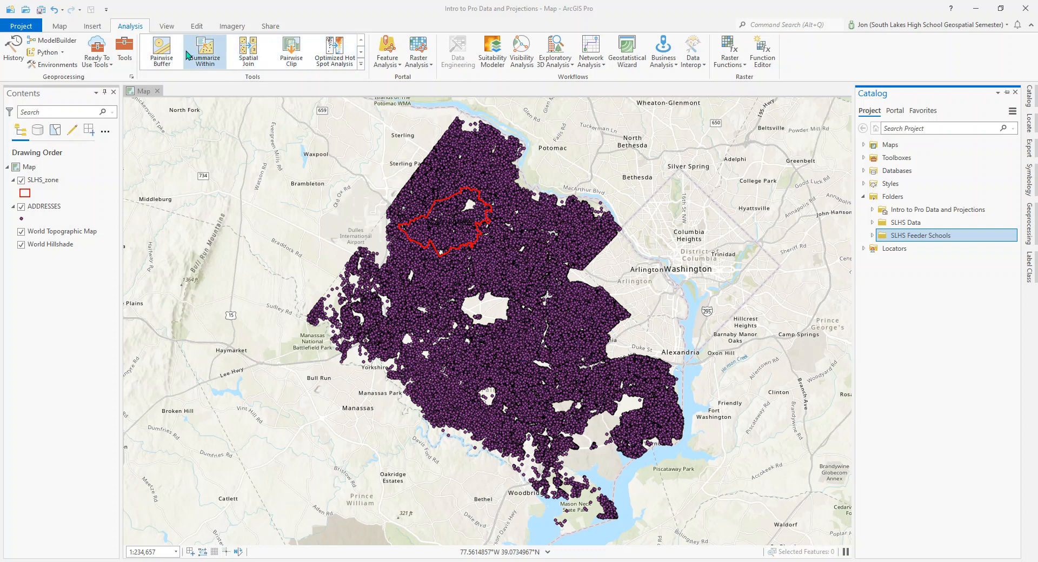
click(61, 26)
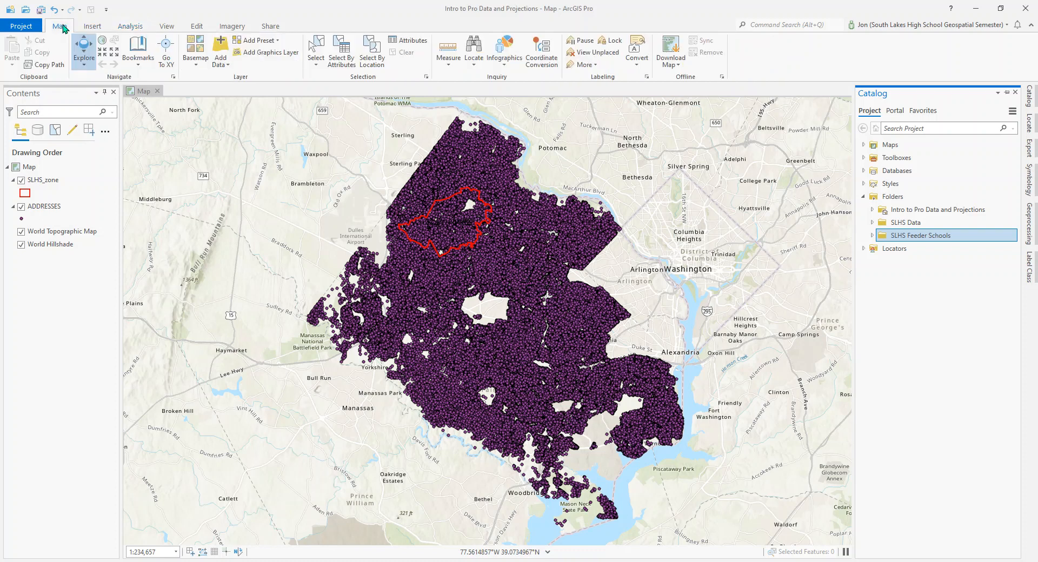
click(133, 28)
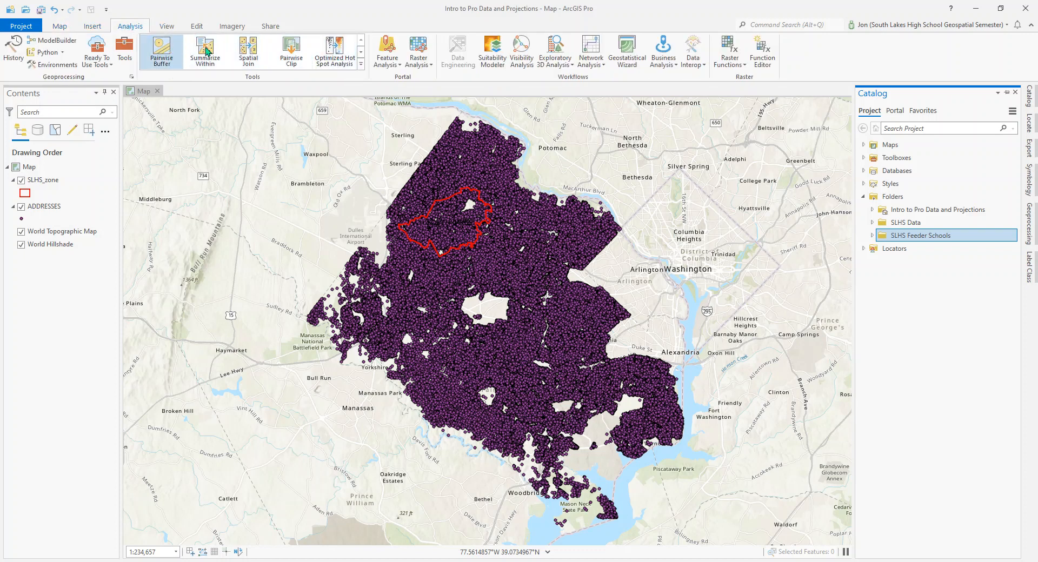
click(361, 52)
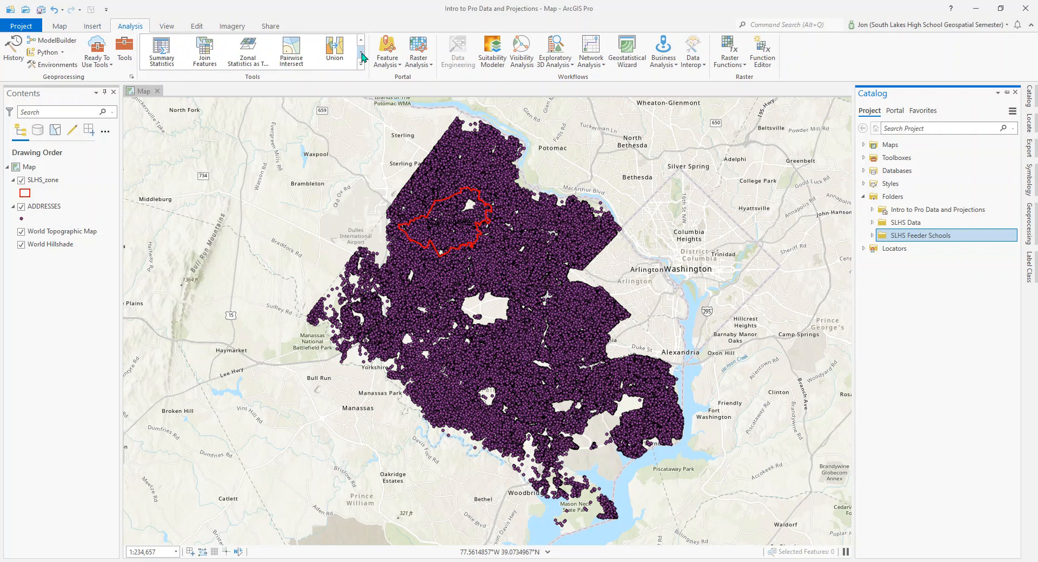
click(362, 51)
click(361, 52)
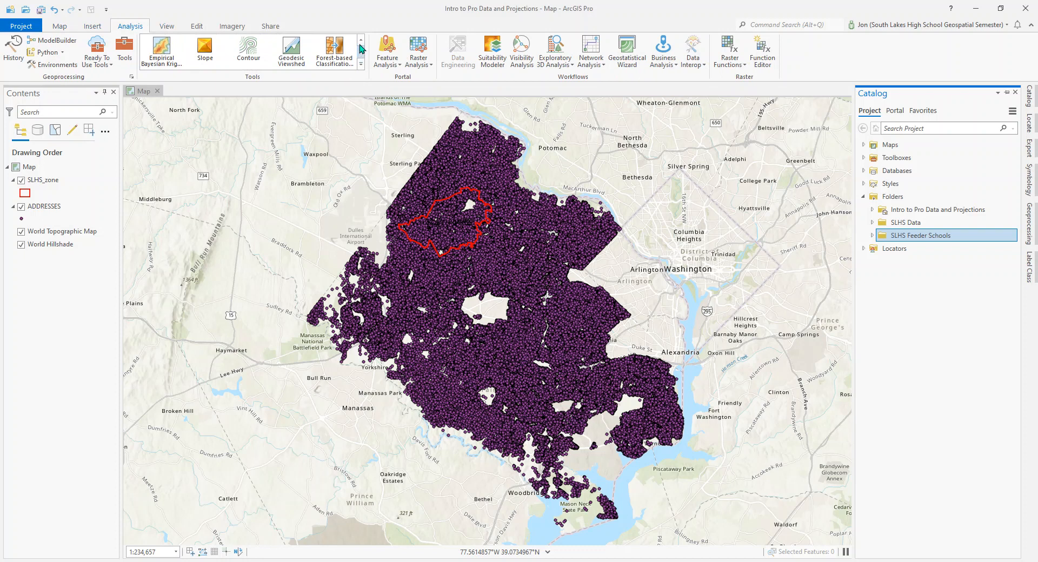
click(361, 40)
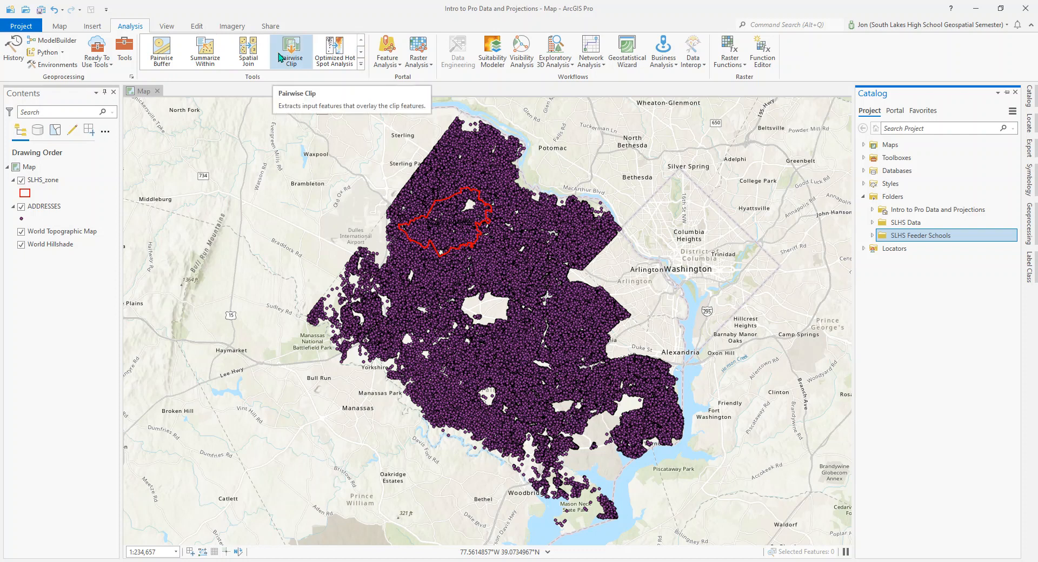
click(111, 67)
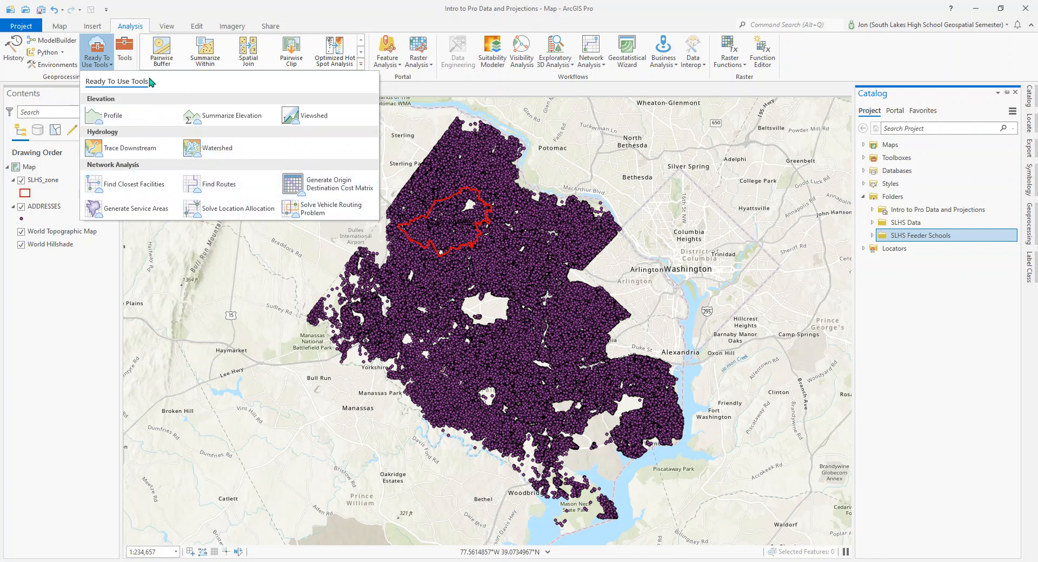
Find and open the Clip analysis tool, with ADDRESSES as the input features and SLHS_zone as the clip features.
click(125, 52)
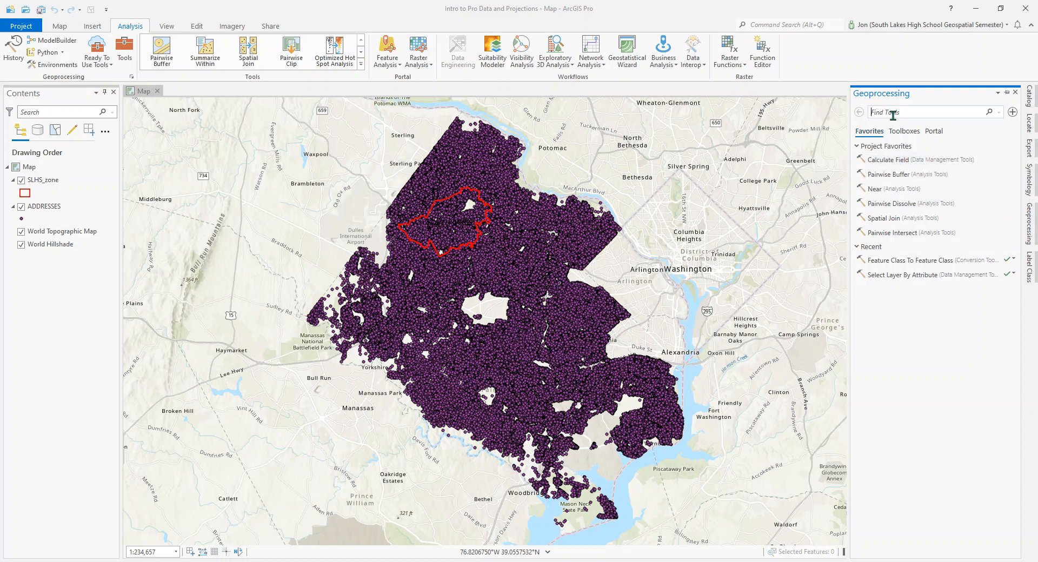
click(893, 115)
text(Clip)
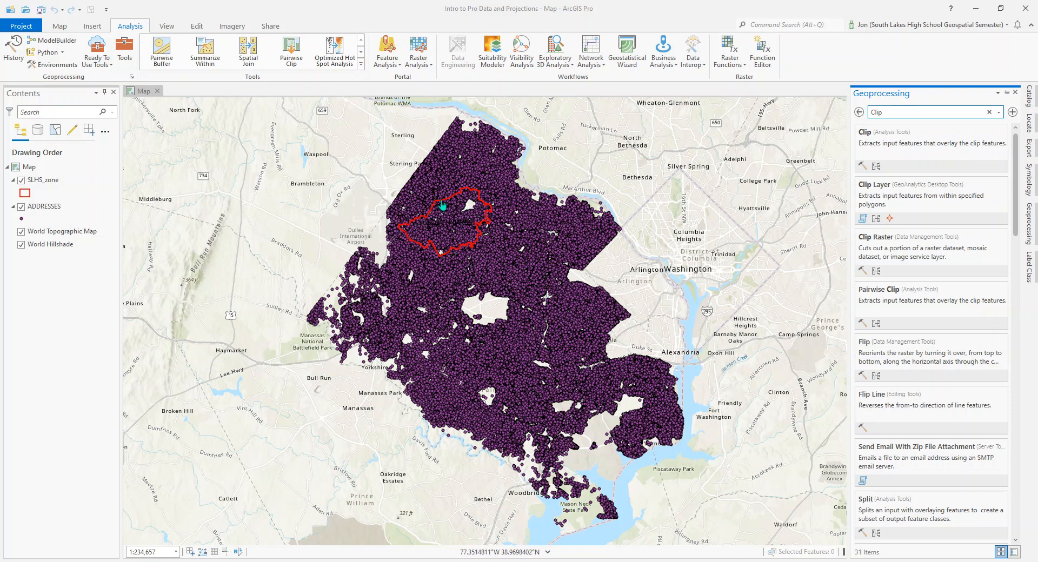
click(899, 141)
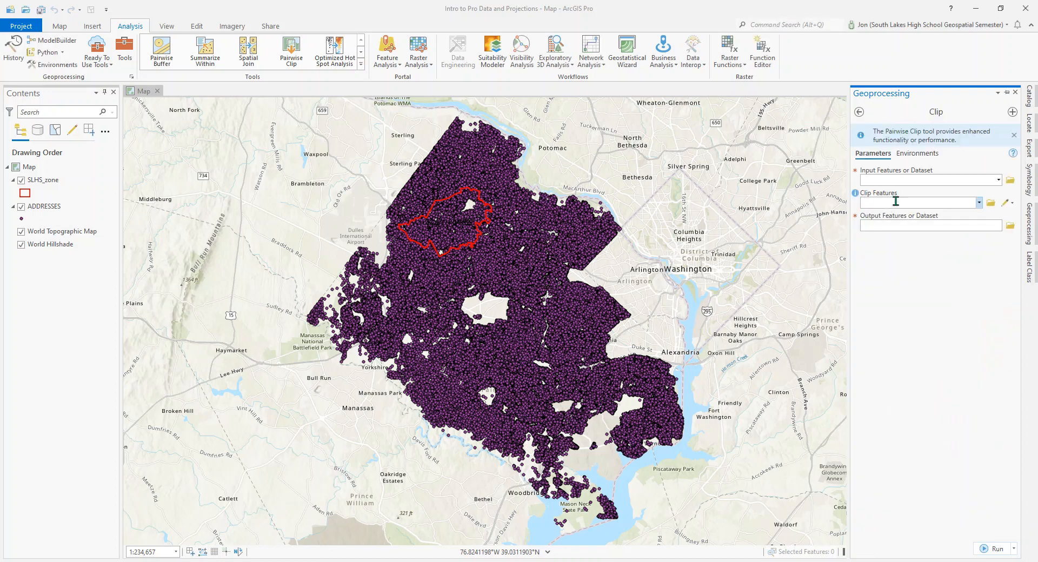
click(999, 180)
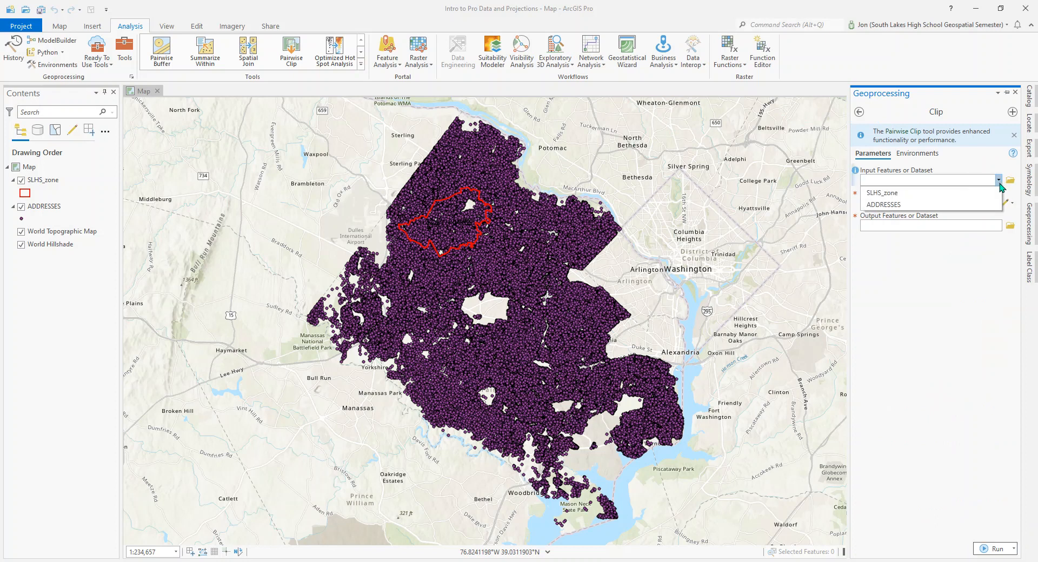
click(889, 204)
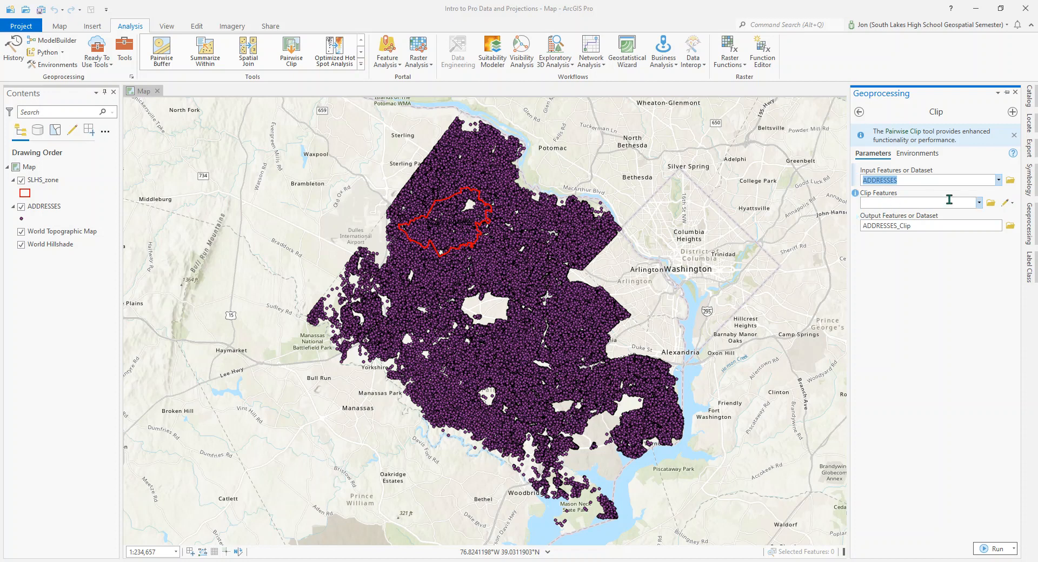
click(980, 204)
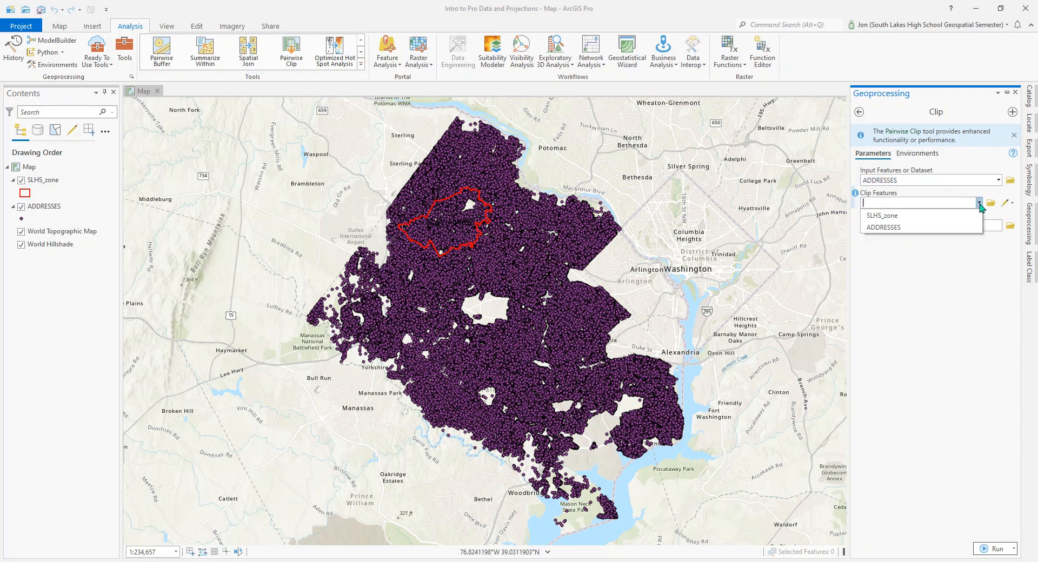
click(885, 216)
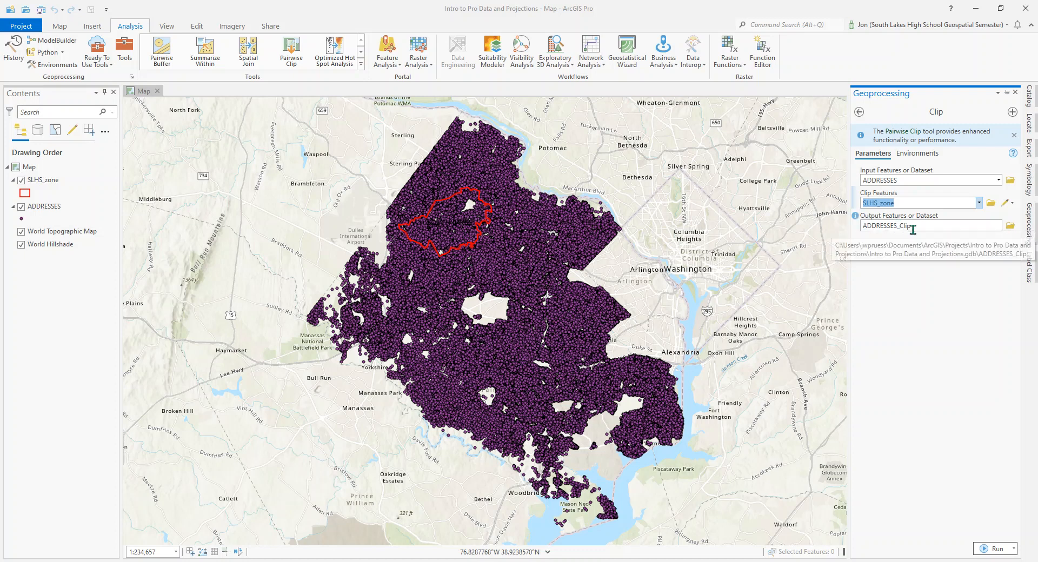
Rename the clip output SLHS_Addresses, keeping it in the Intro to Pro Data and Projections geodatabase.
click(866, 226)
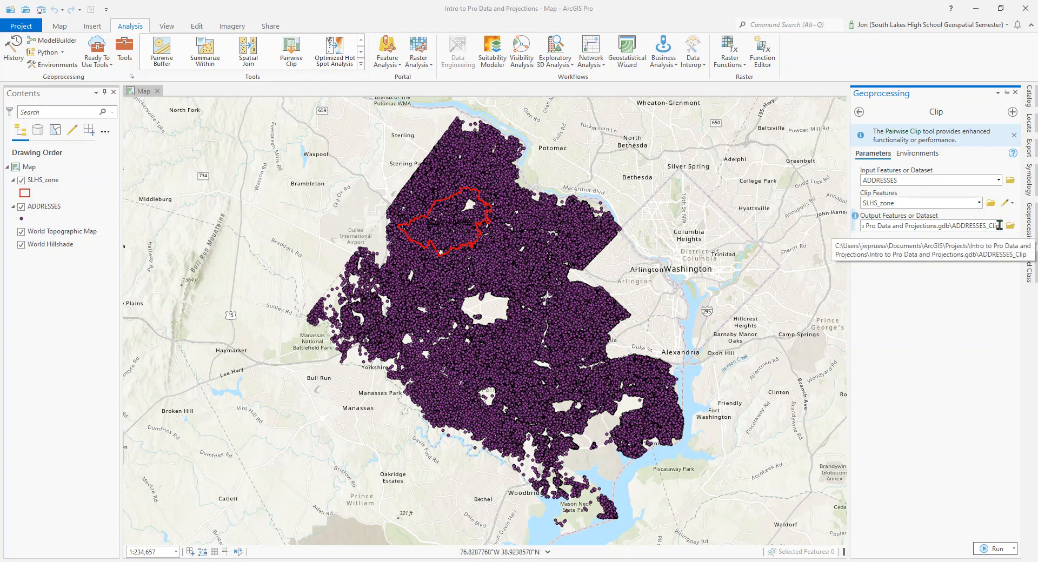
key(BackSpace)
key(BackSpace)
key(BackSpace)
key(BackSpace)
key(BackSpace)
key(BackSpace)
key(BackSpace)
key(BackSpace)
key(BackSpace)
key(BackSpace)
key(BackSpace)
key(BackSpace)
key(BackSpace)
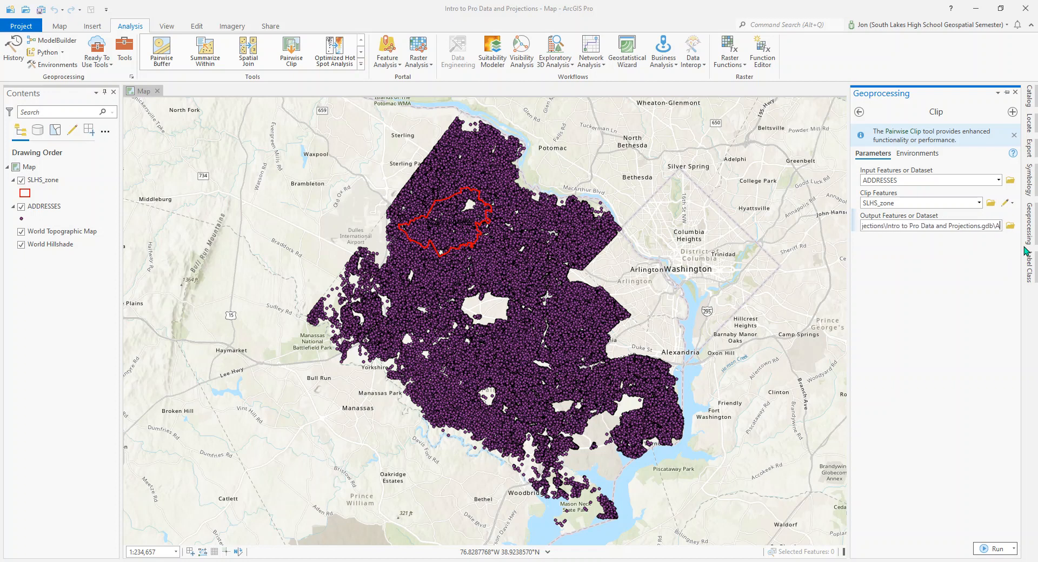
key(BackSpace)
text(SLHS_Addresses)
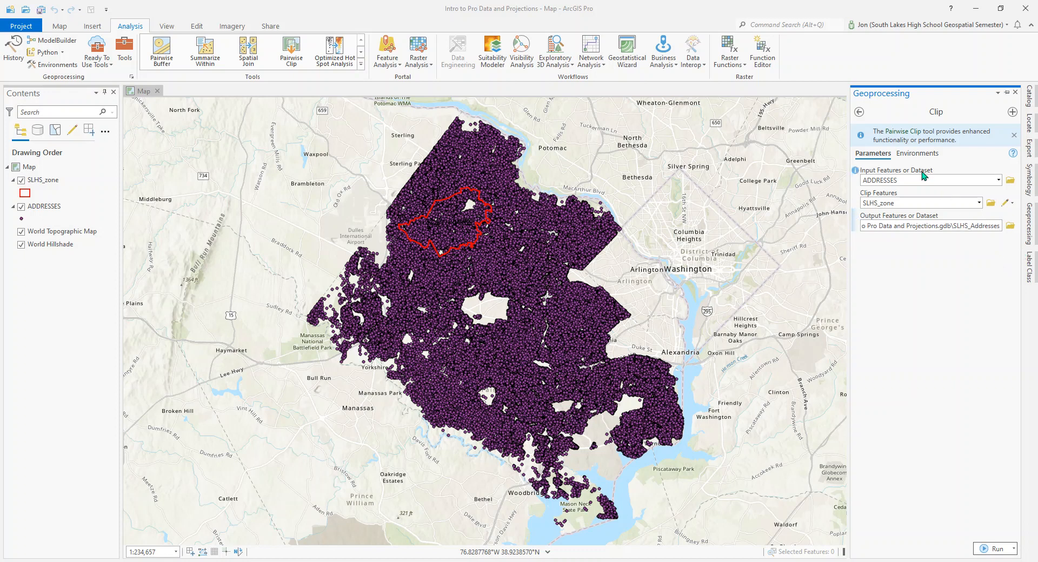
Set the Clip tool's output coordinate system to that of the current map and run the tool.
click(917, 153)
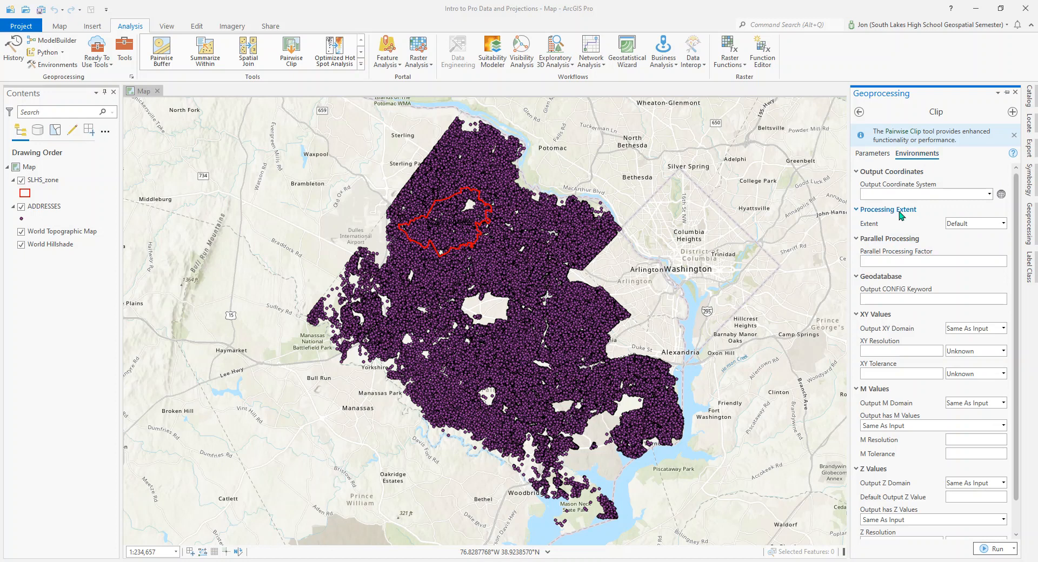
click(990, 194)
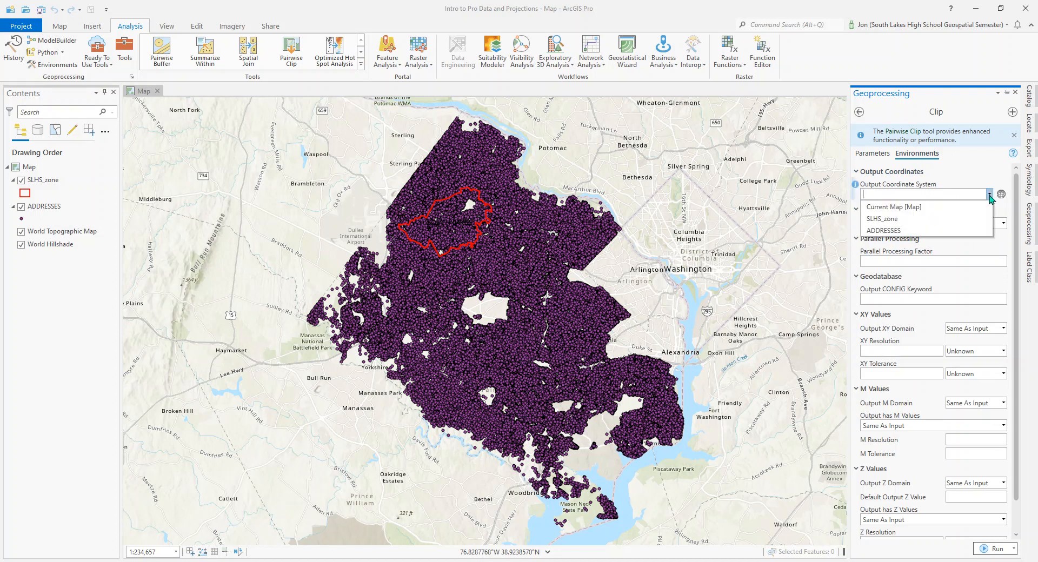
click(898, 209)
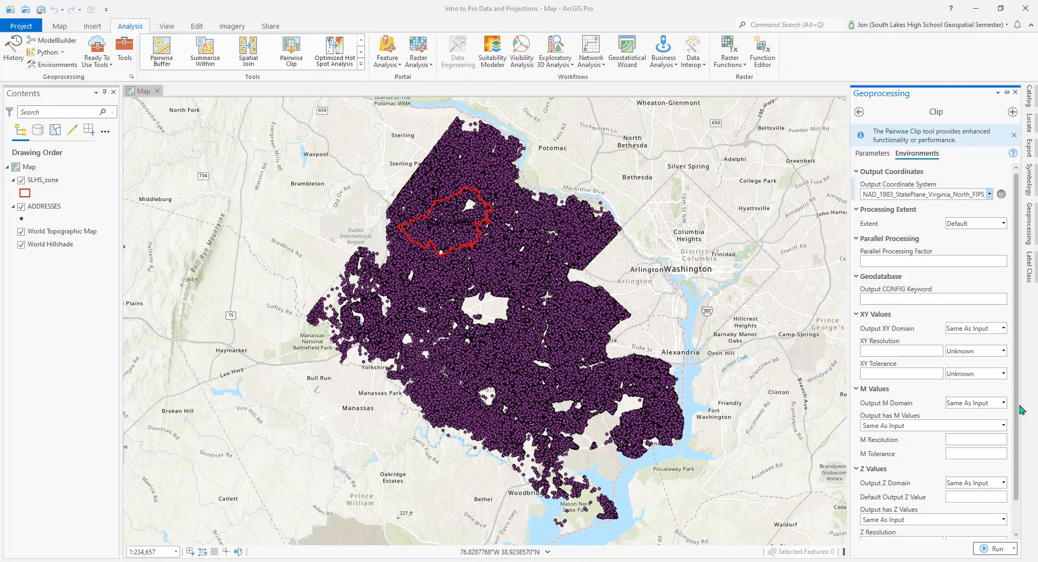
drag(1017, 412, 1017, 446)
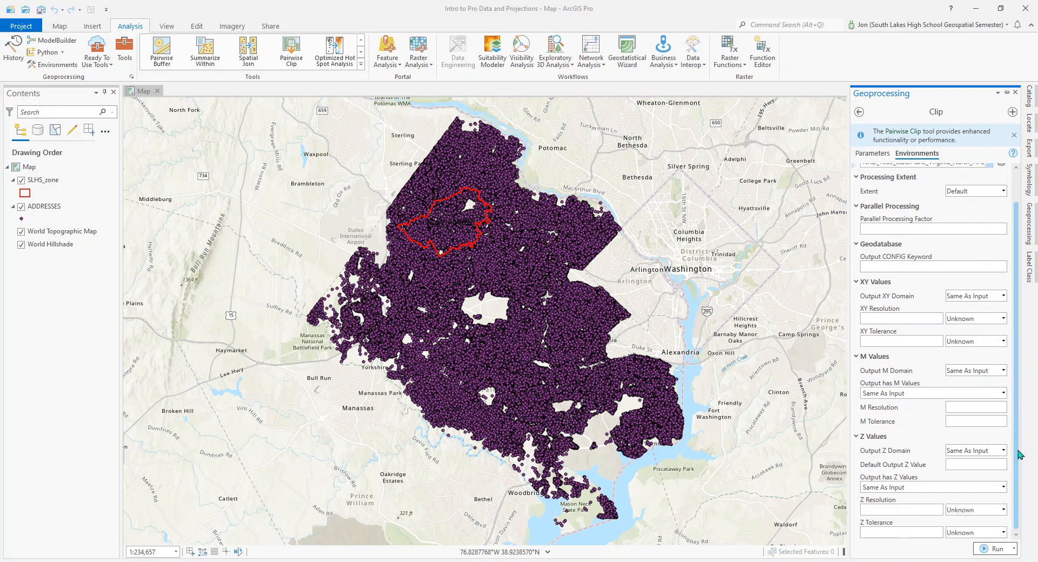
click(991, 551)
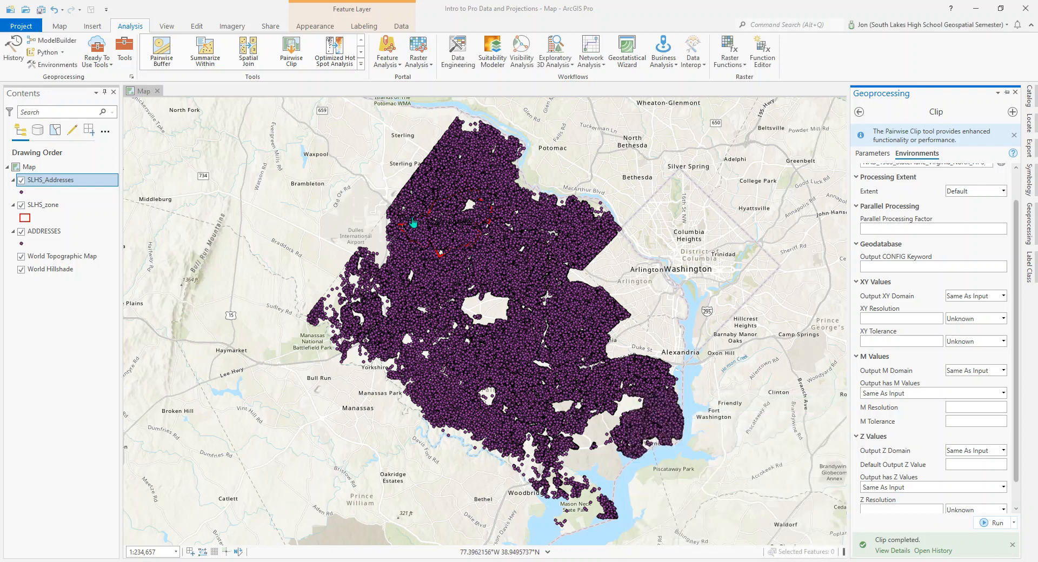
Turn the SLHS_Addresses layer off and back on to check the clipped points against the zone.
click(21, 181)
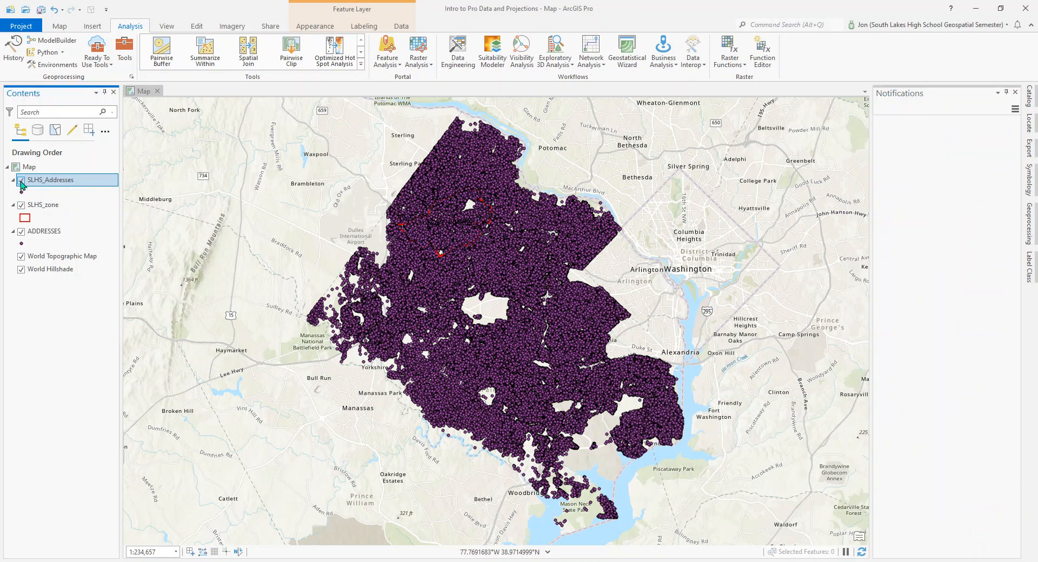
click(21, 181)
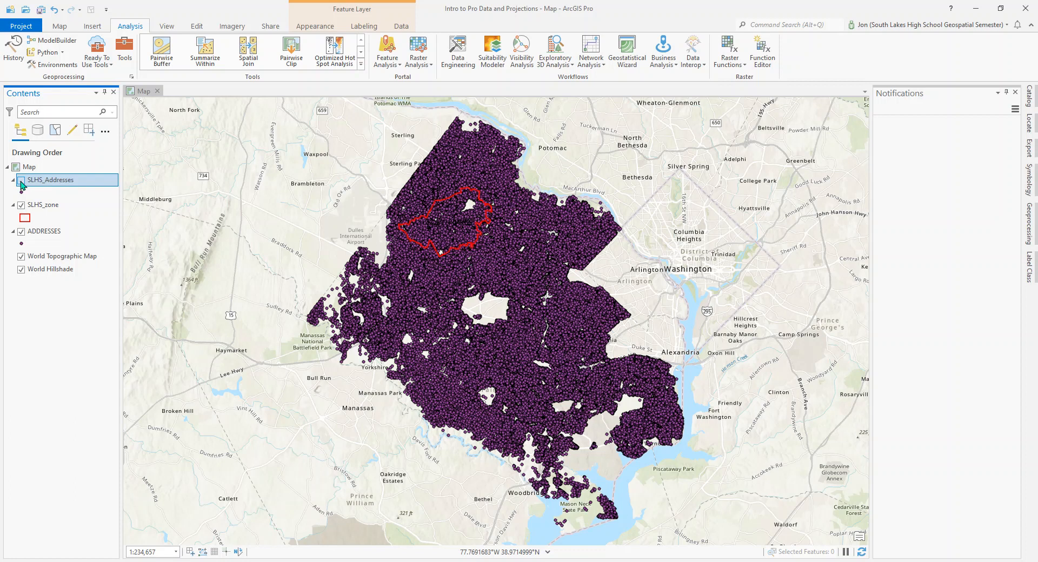
click(21, 180)
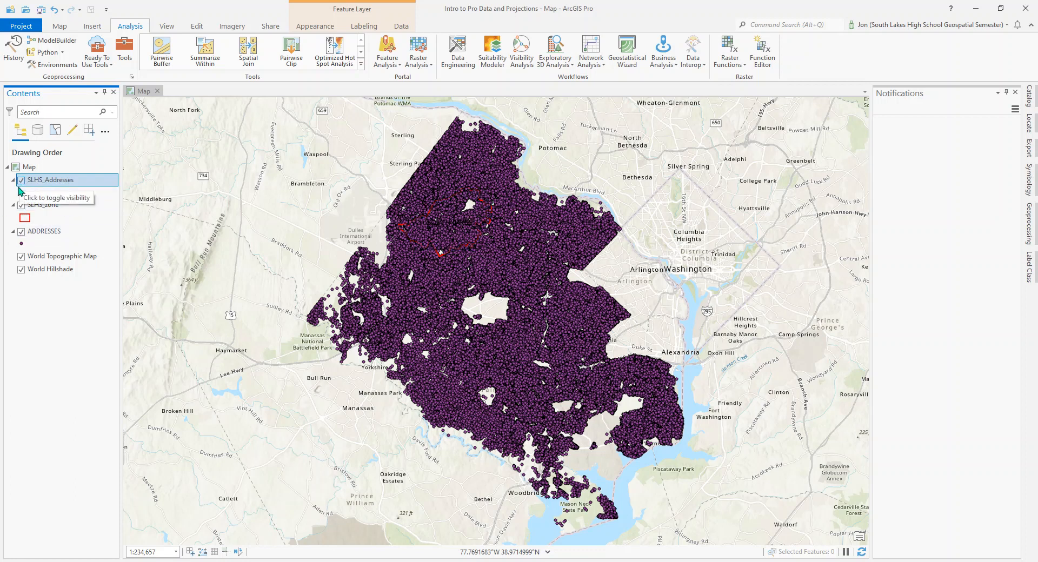
Hide the full ADDRESSES layer to reveal only the clipped points, and remove that layer from the map.
click(22, 232)
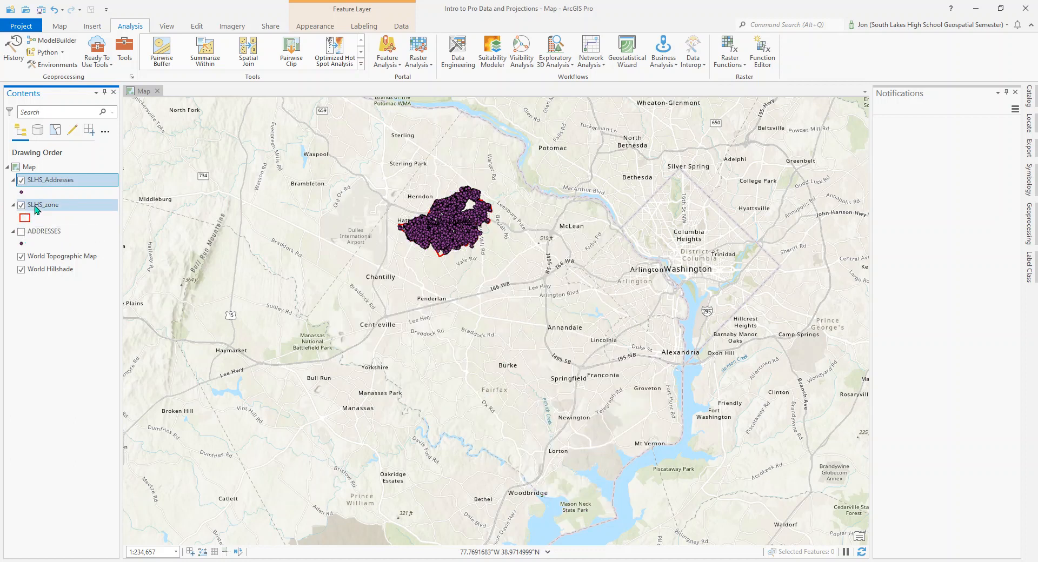
click(21, 232)
click(21, 232)
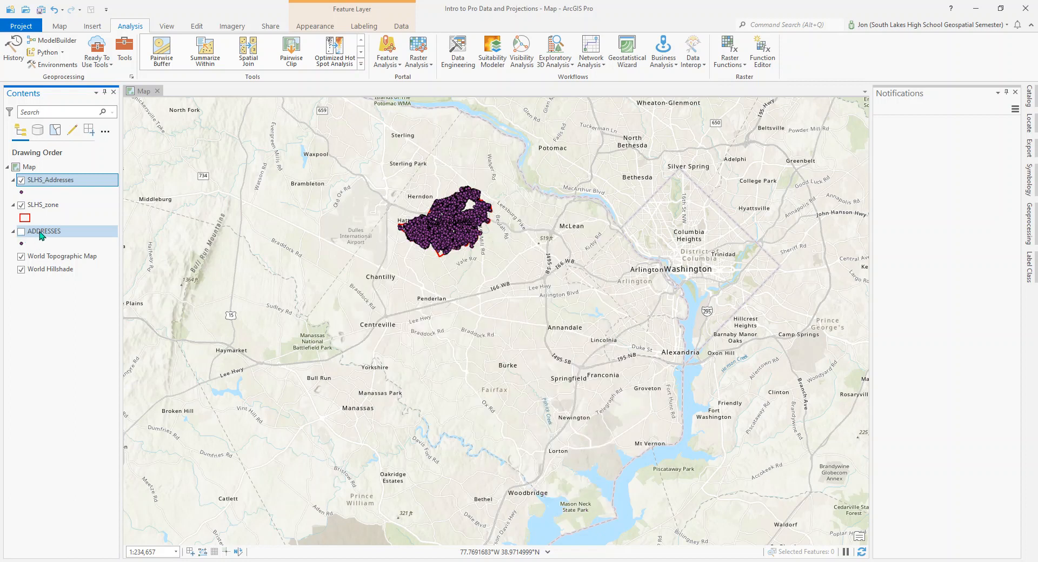
right_click(42, 235)
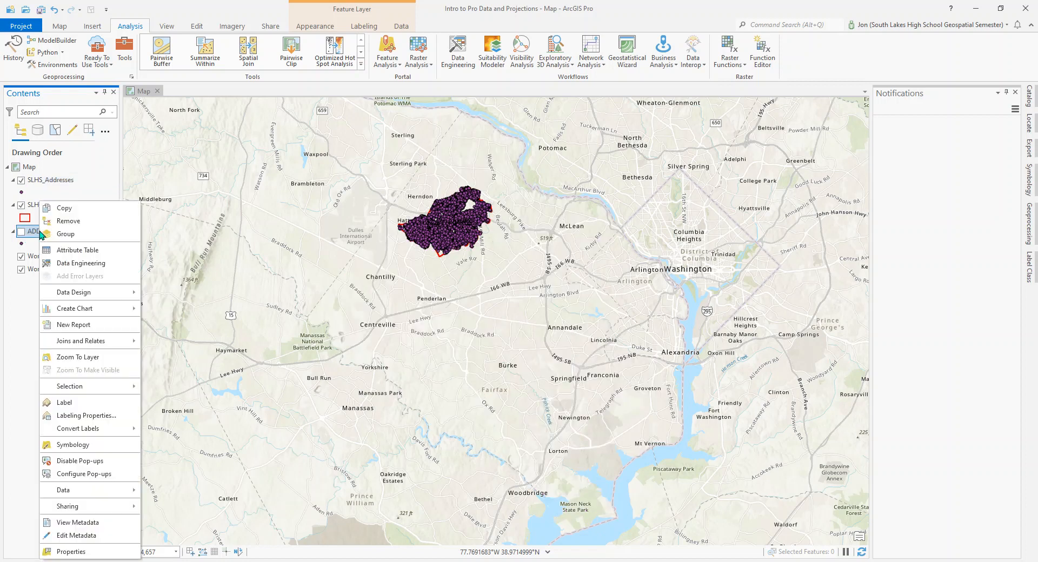
click(80, 226)
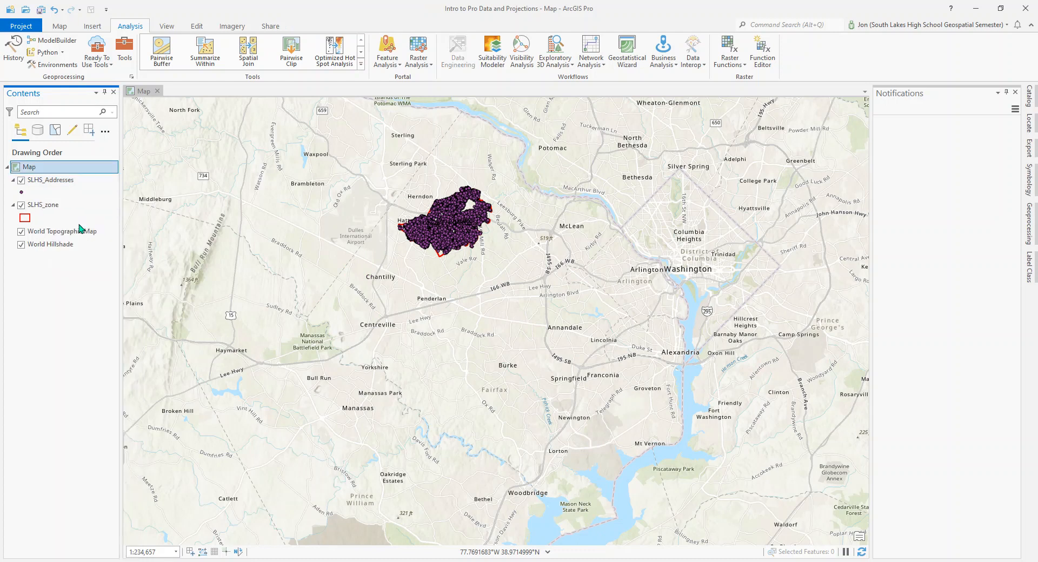
Move the SLHS_zone layer above SLHS_Addresses in the drawing order and zoom the map to SLHS_zone.
click(36, 210)
drag(35, 207, 32, 182)
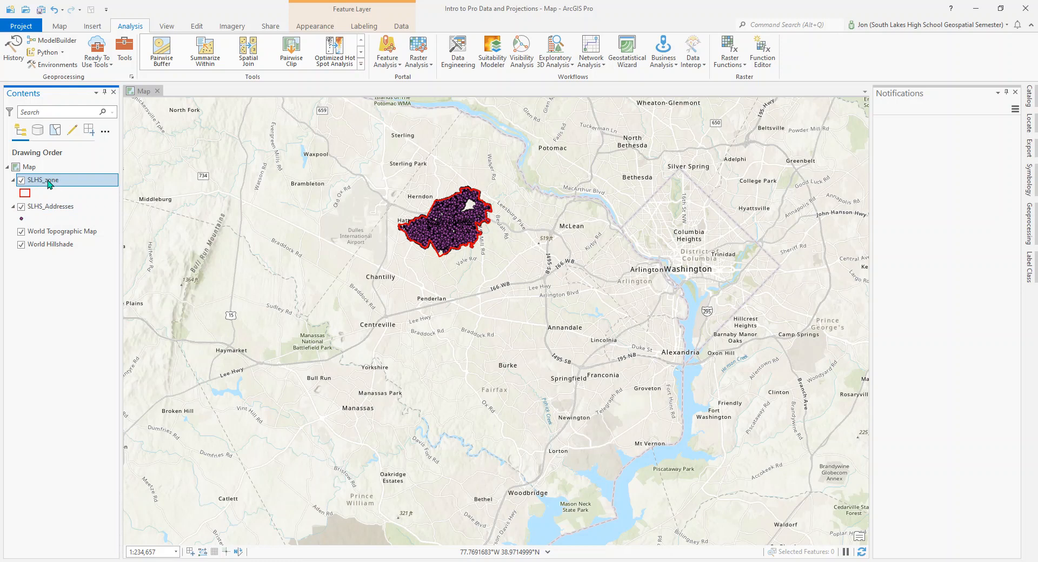
right_click(48, 184)
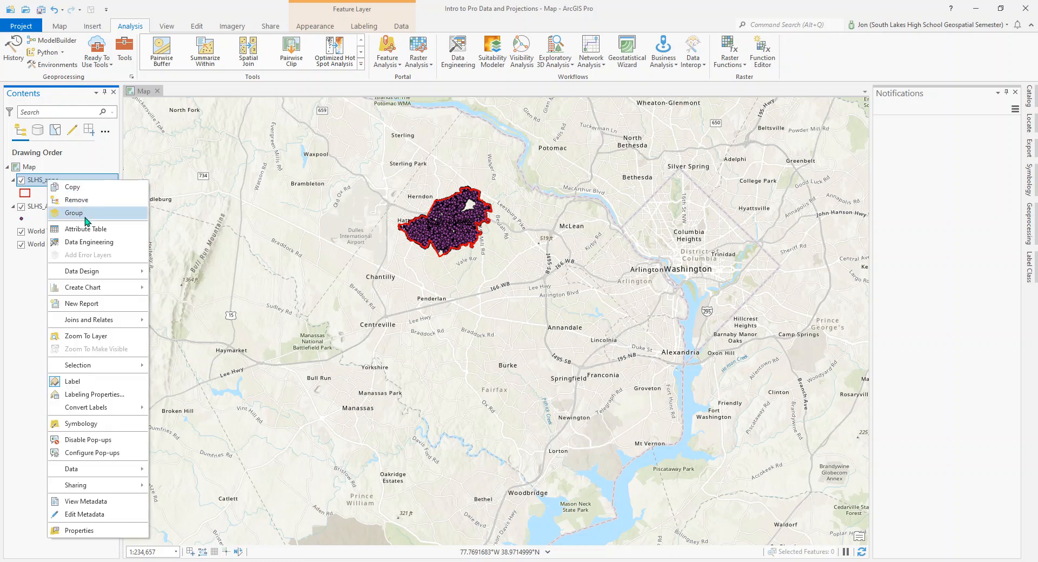
click(91, 339)
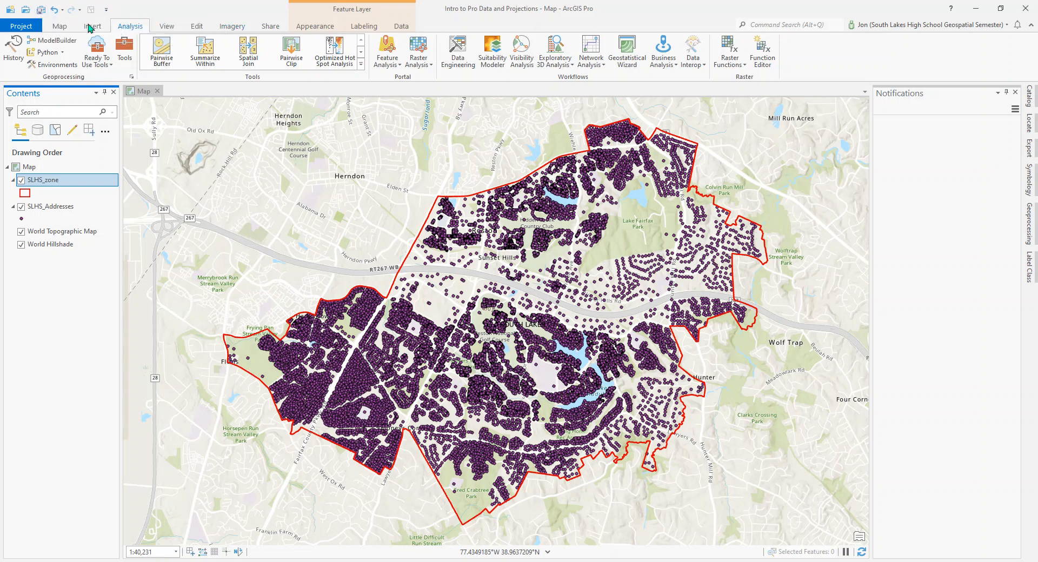
Save the project with its current map layers.
click(61, 28)
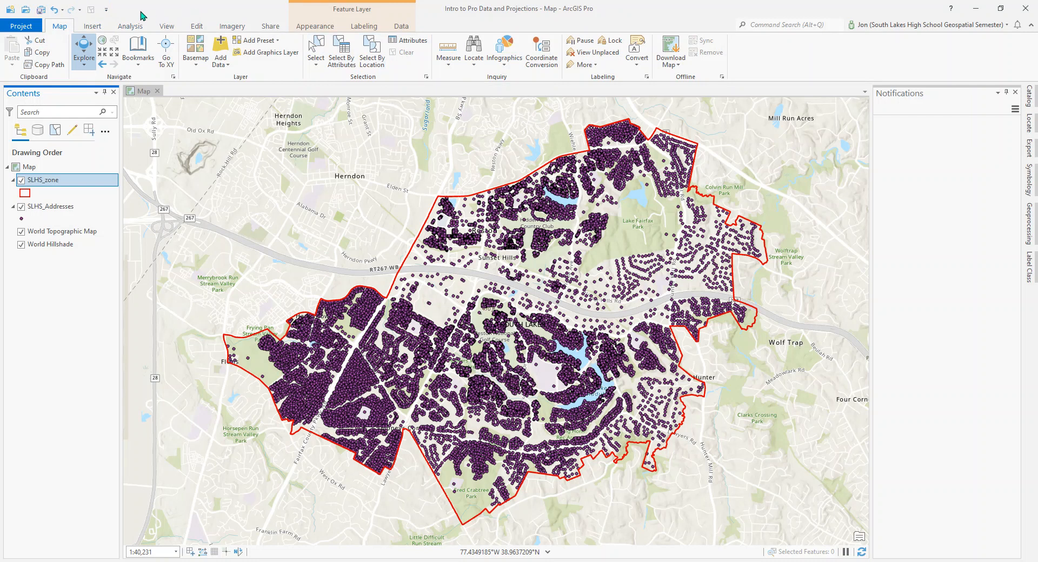
click(23, 27)
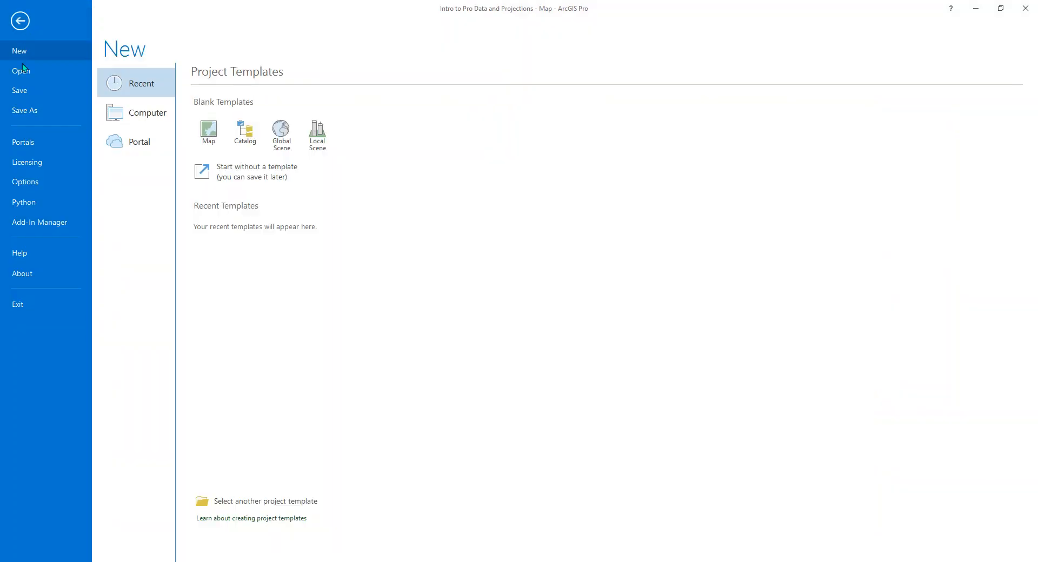
click(23, 94)
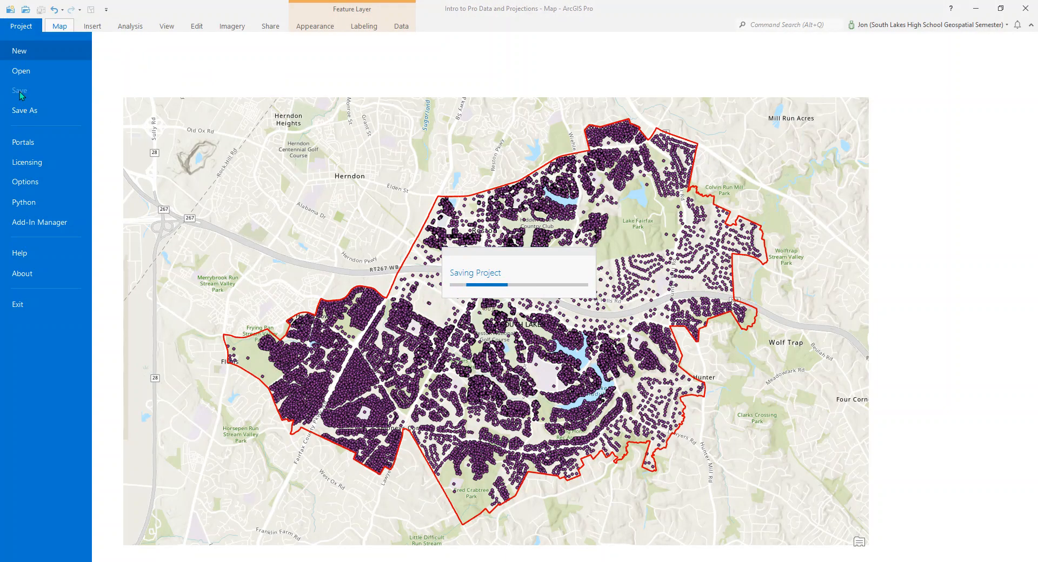
click(40, 11)
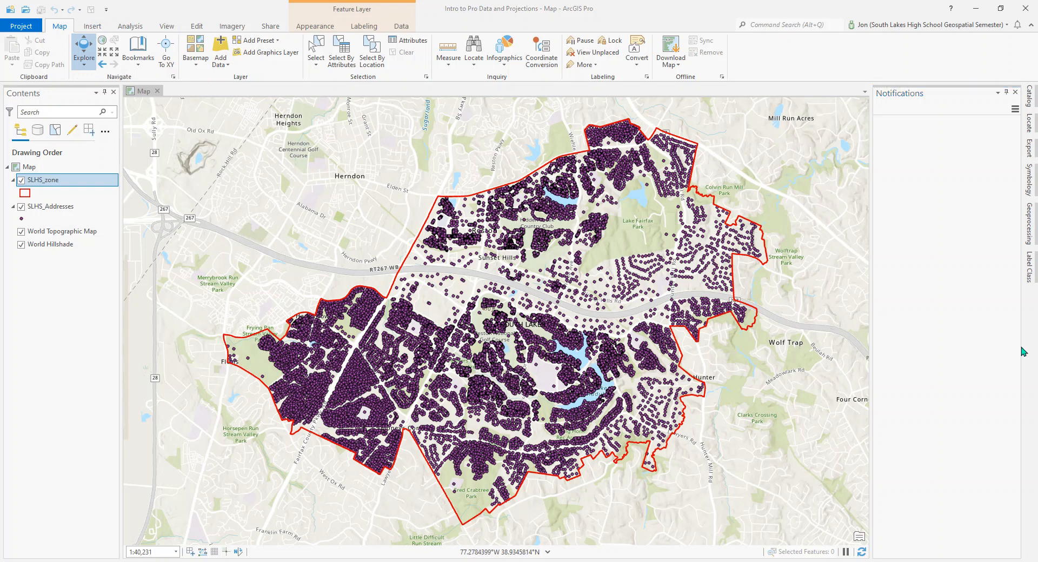
Add SLHS_Feed_Schools_Set1.shp from the SLHS Feeder Schools folder to the map, placing it directly below SLHS_zone in the drawing order.
click(1030, 96)
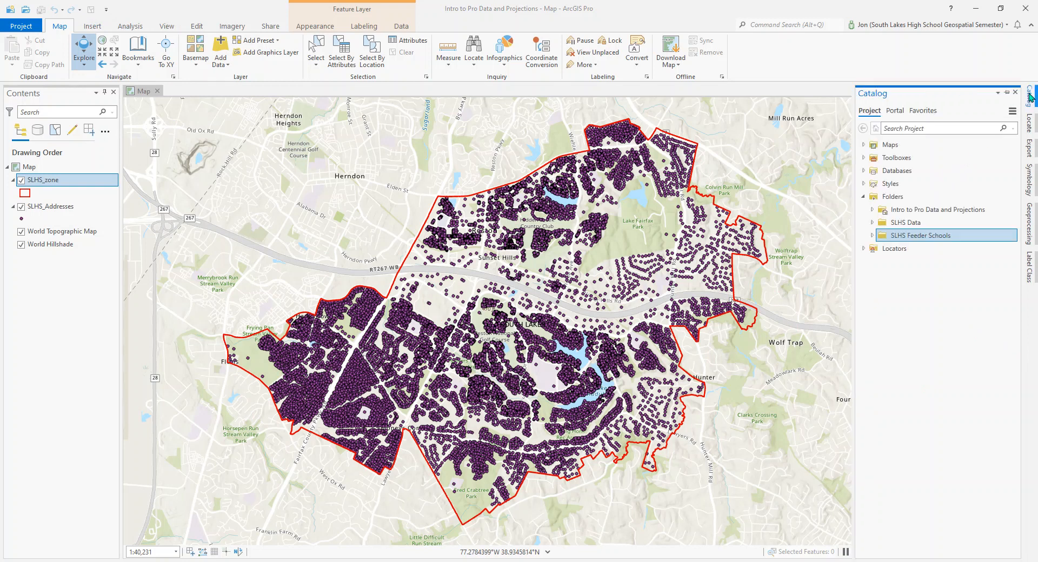
click(875, 238)
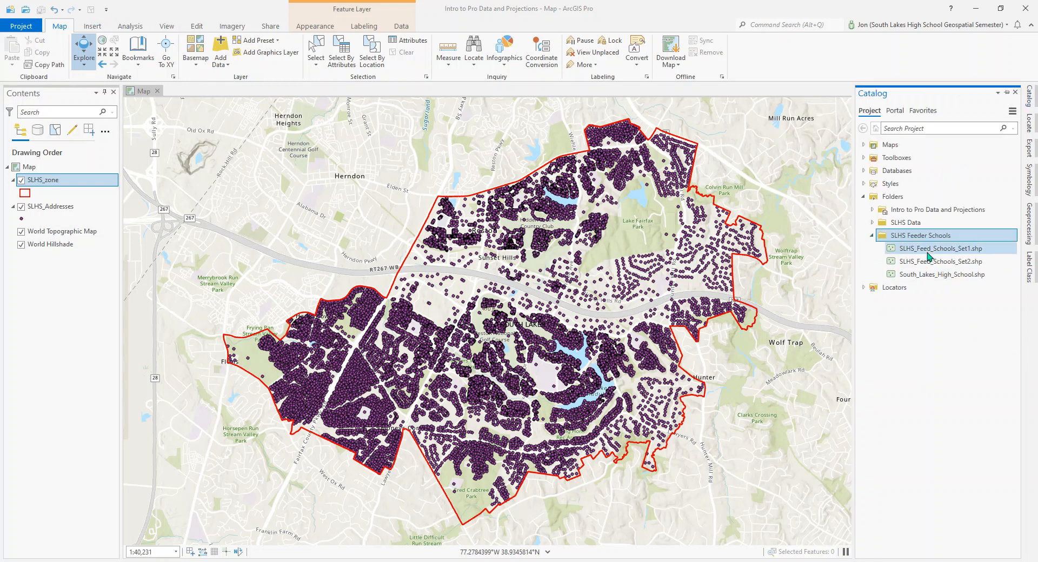
drag(932, 250, 66, 197)
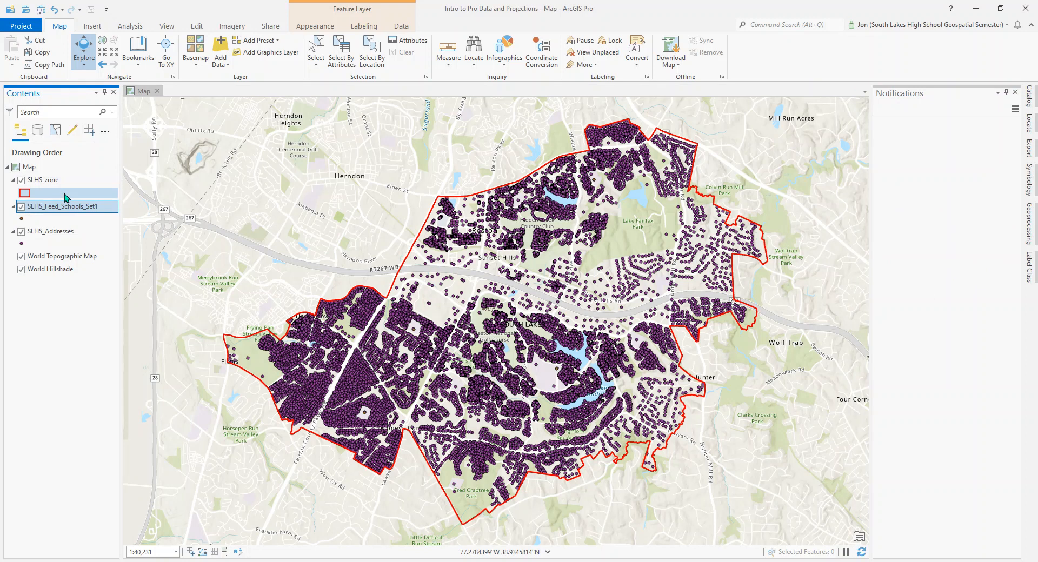
Format the SLHS_Feed_Schools_Set1 point symbol with a dark green fill and a size of 7 pt.
click(22, 221)
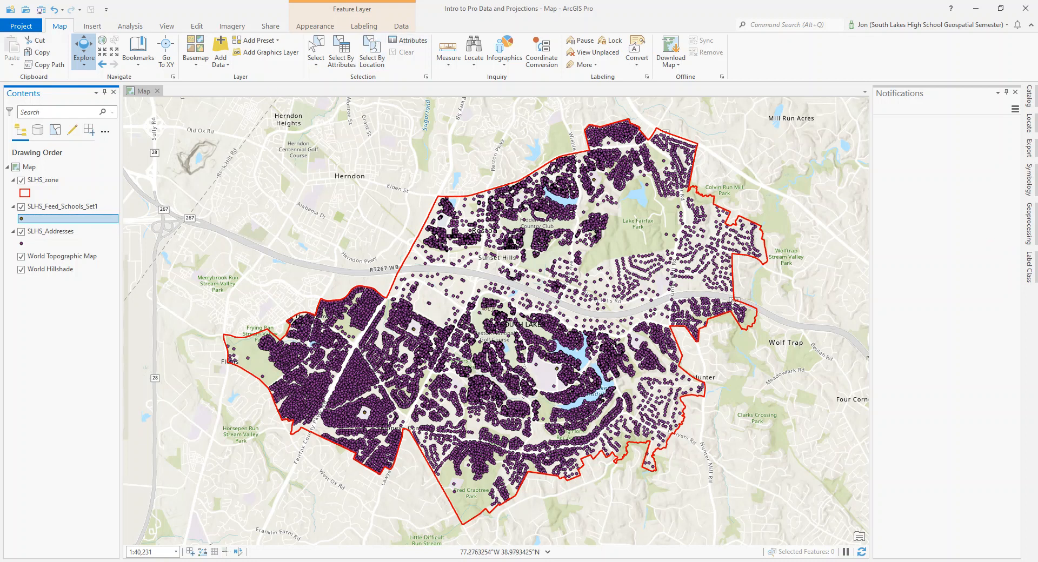
click(1031, 182)
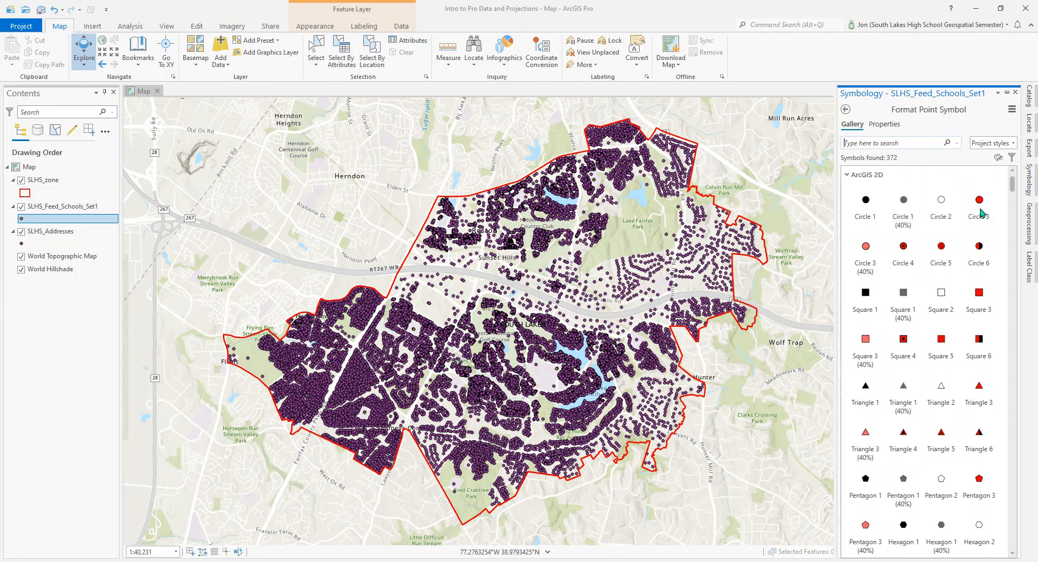
click(891, 126)
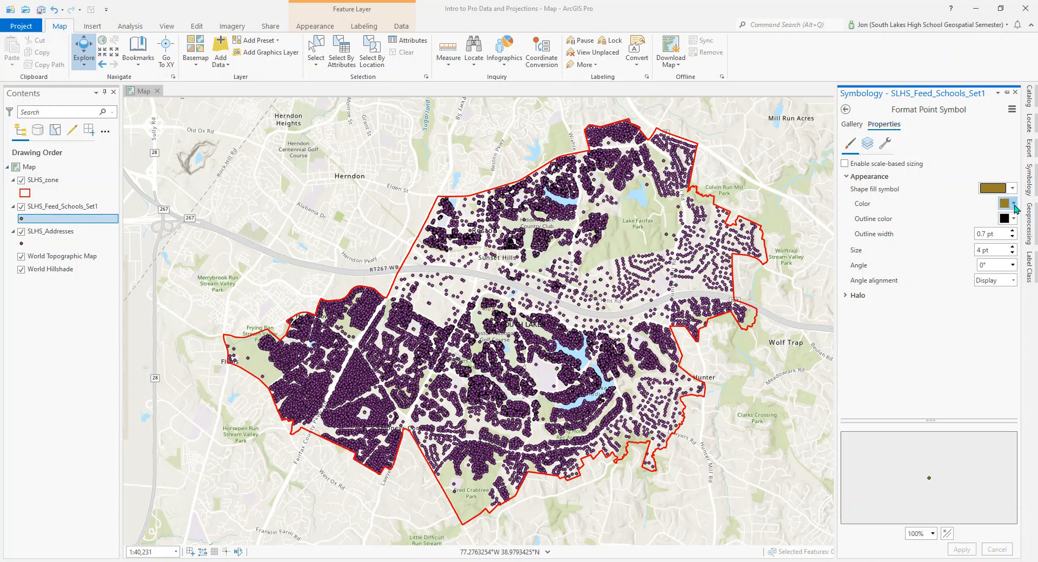
click(1014, 204)
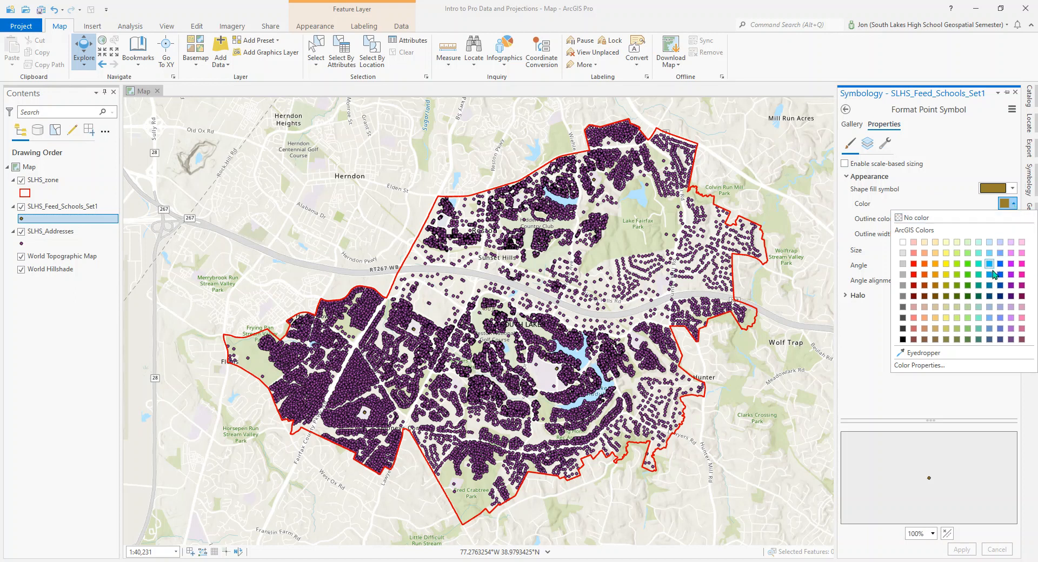
click(968, 287)
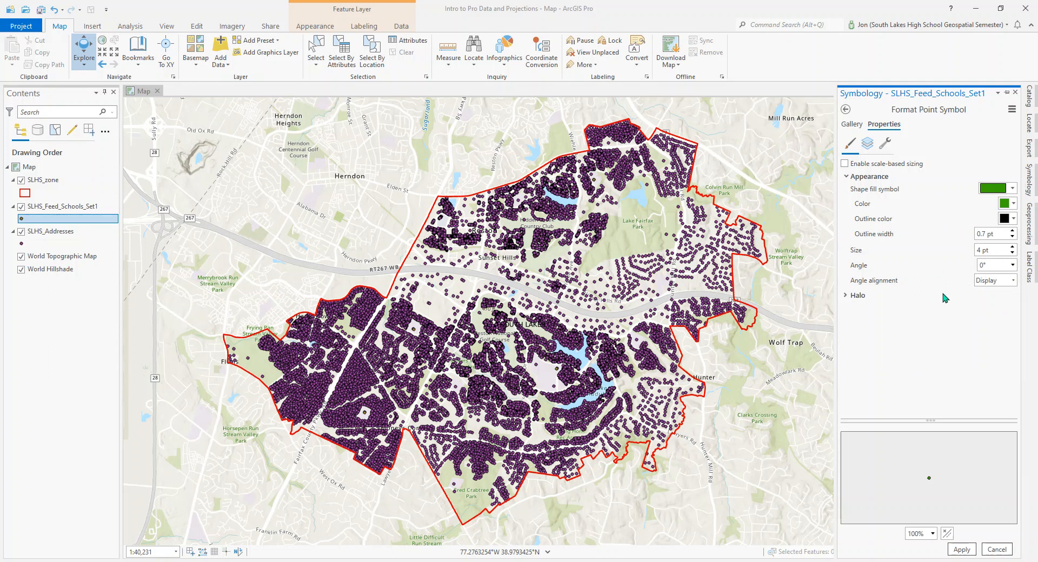
click(962, 549)
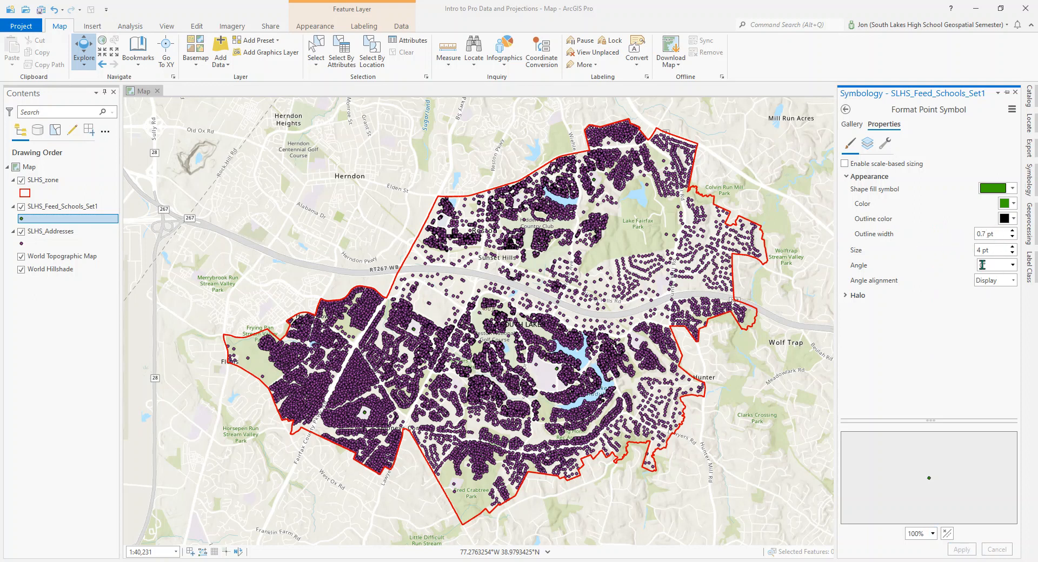
click(1012, 247)
click(1012, 247)
click(1013, 247)
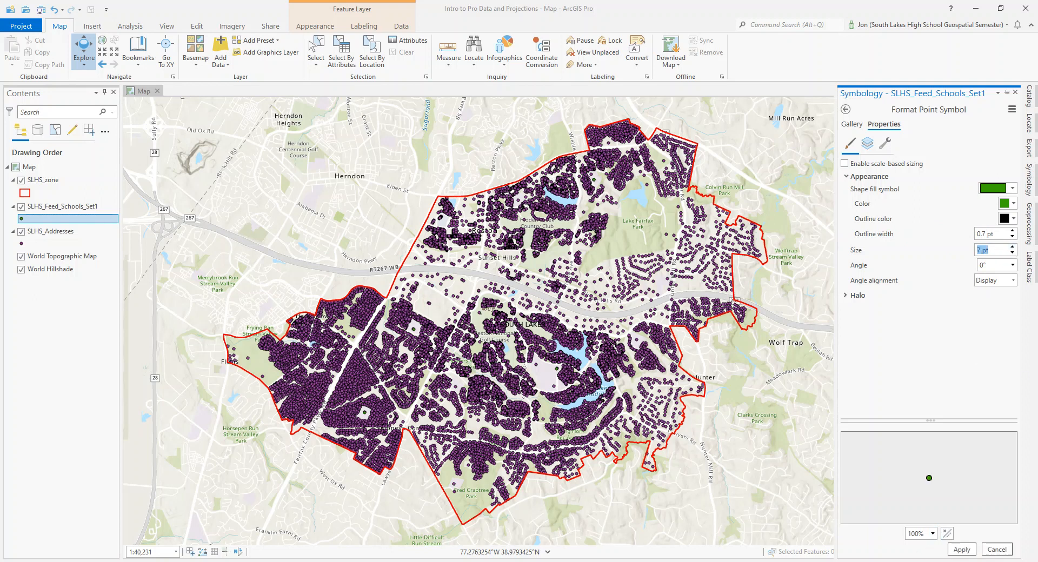
click(962, 551)
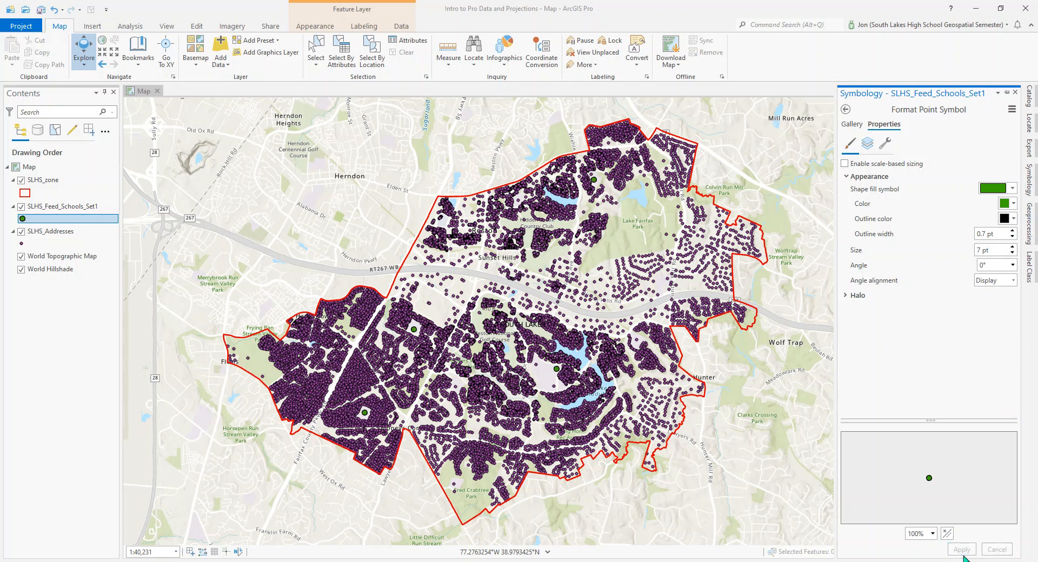
Change the SLHS_Feed_Schools_Set1 symbol color to a brighter green and apply it.
click(1014, 204)
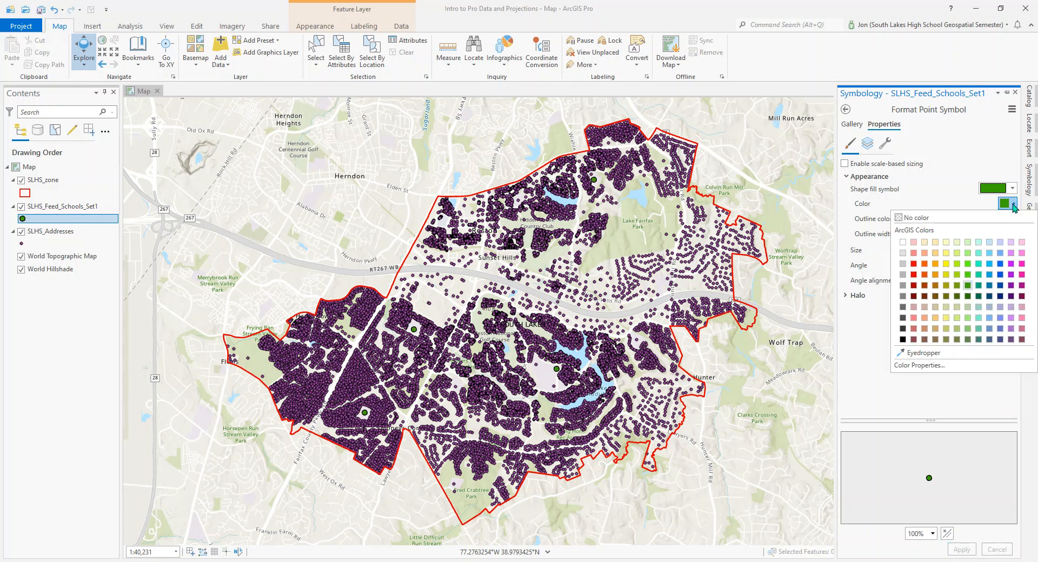
click(968, 264)
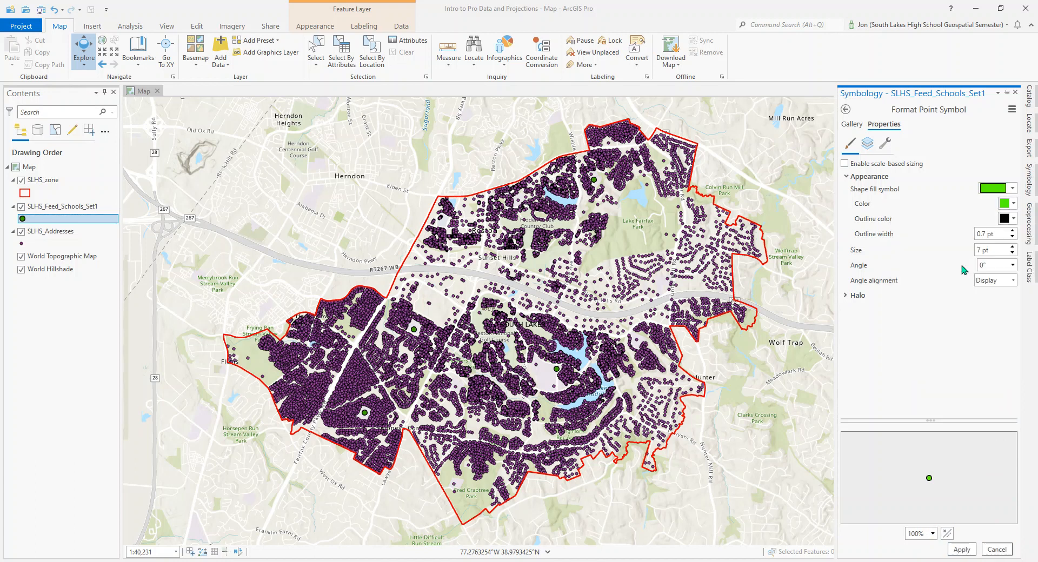
click(962, 550)
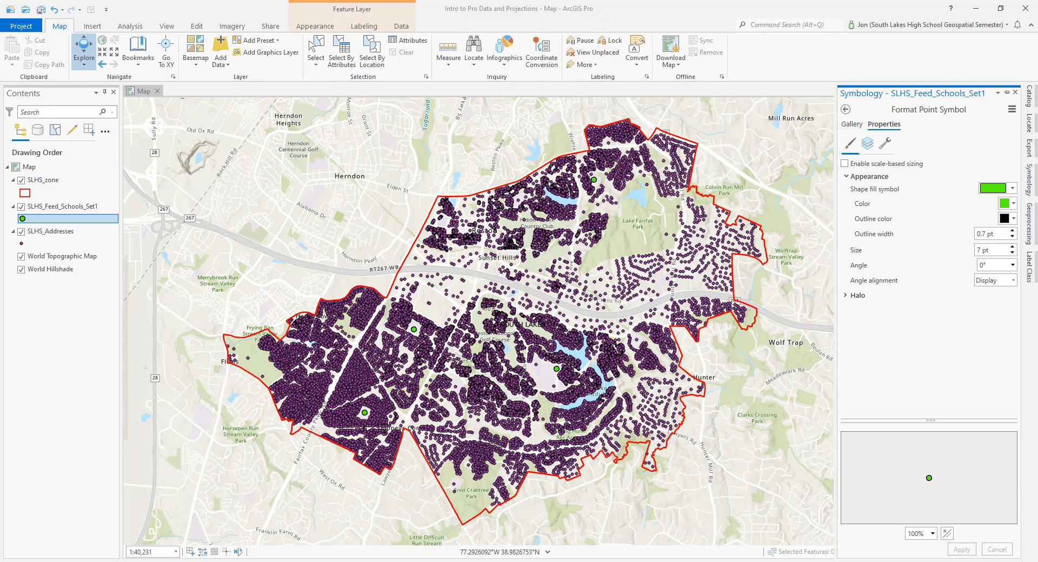
Add SLHS_Feed_Schools_Set2.shp to the current map and move its layer directly below SLHS_zone in the drawing order.
click(1028, 103)
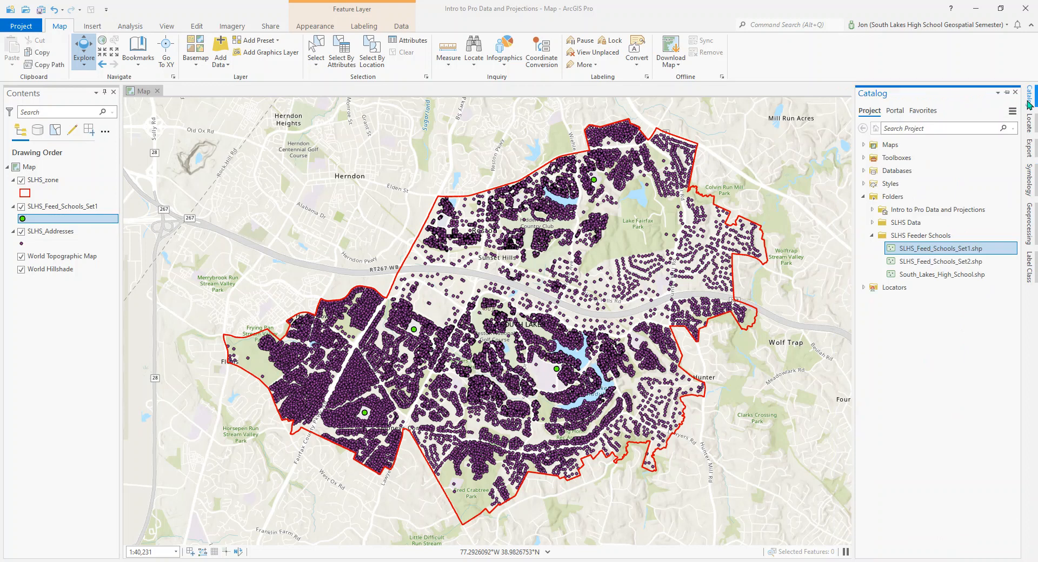
right_click(913, 265)
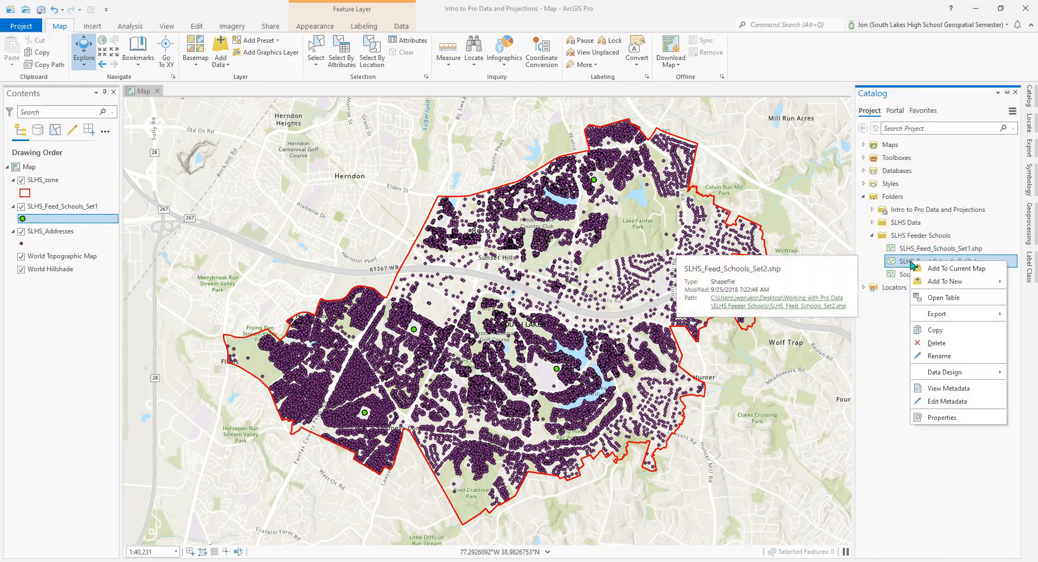
click(956, 269)
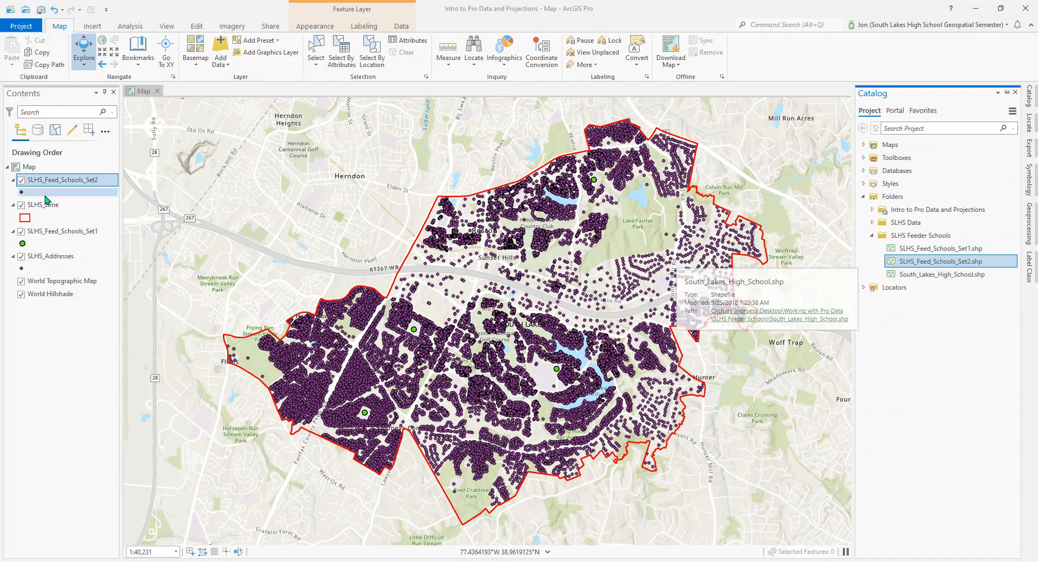
drag(31, 182, 31, 220)
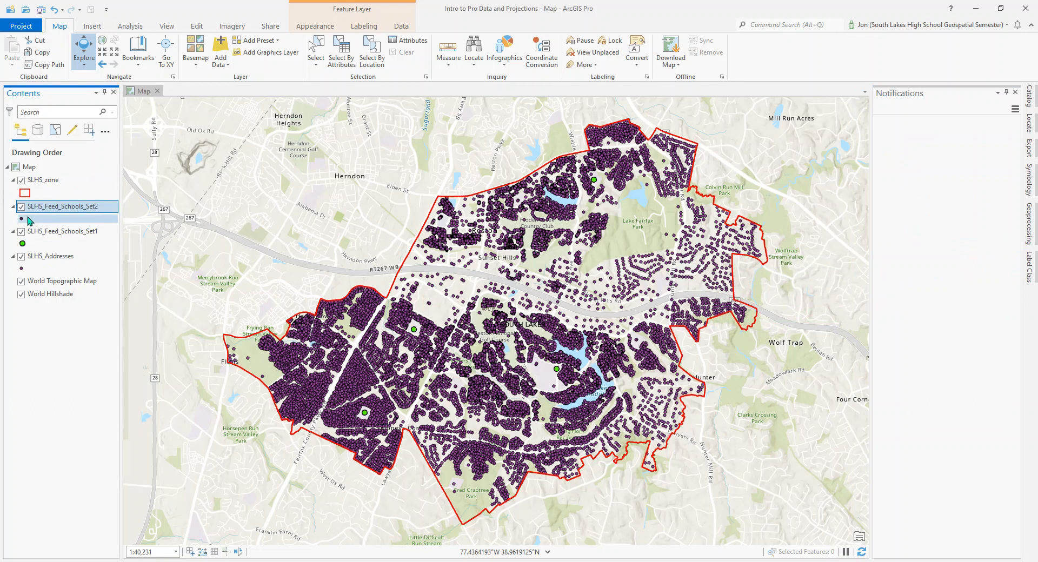
Format the SLHS_Feed_Schools_Set2 point symbol with a bright blue fill and a size of 7 pt.
click(22, 220)
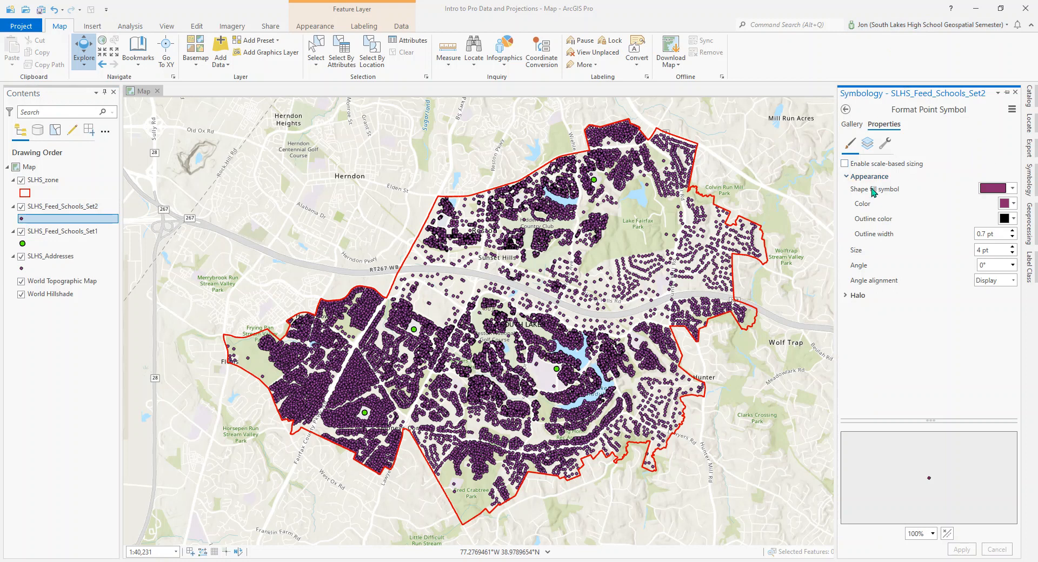
click(1013, 204)
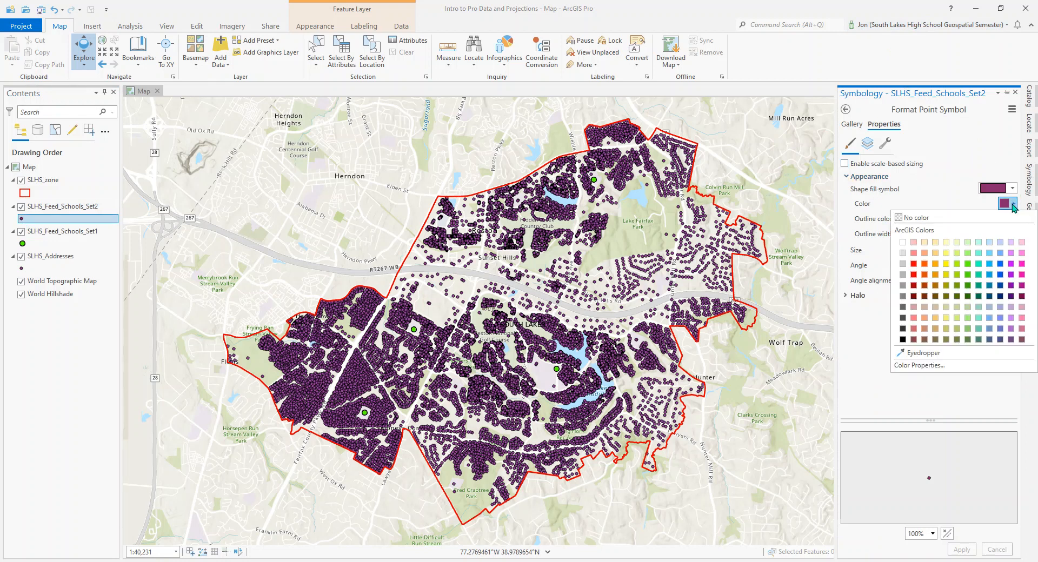
click(1000, 264)
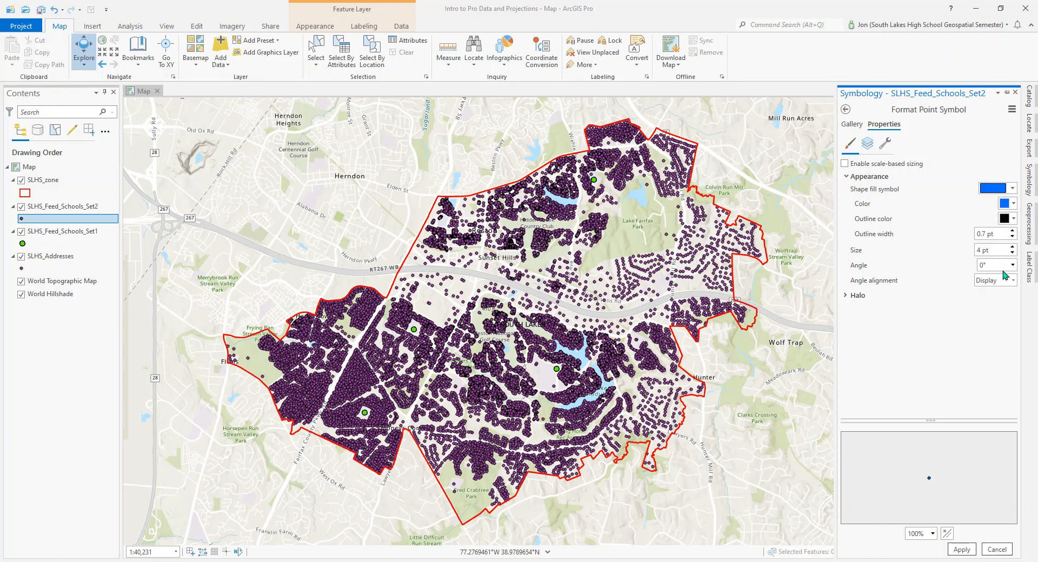
click(1013, 248)
click(1013, 247)
click(962, 550)
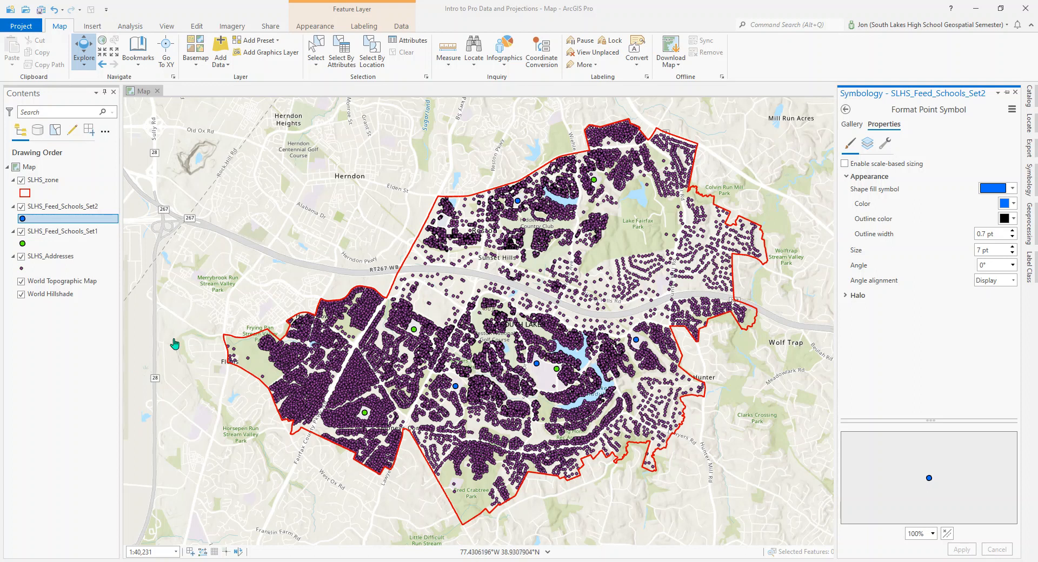
Hide the SLHS_Addresses layer and turn on labels for the SLHS_Feed_Schools_Set2 layer.
click(21, 257)
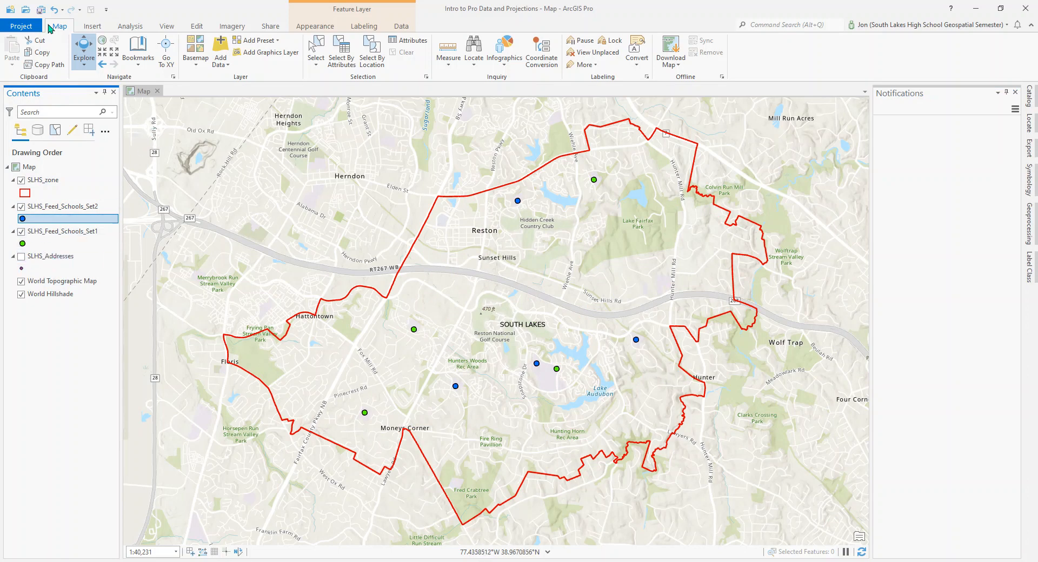
click(63, 209)
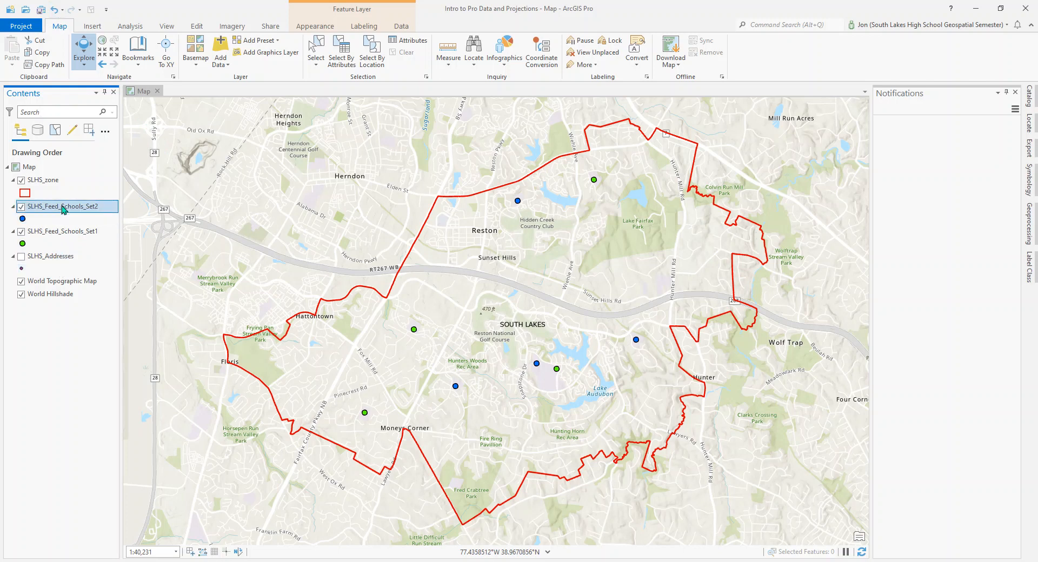
right_click(63, 208)
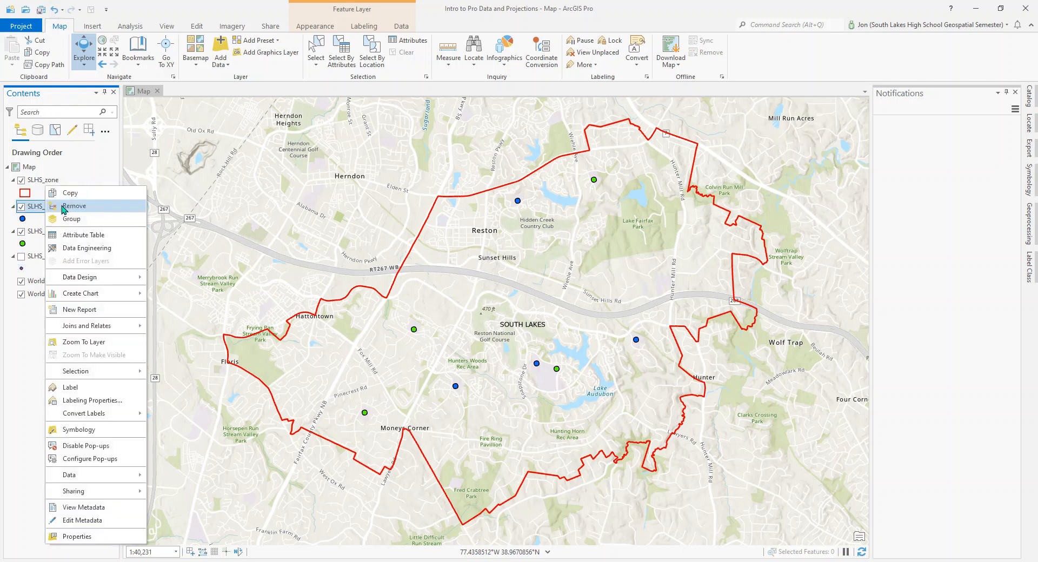
click(71, 387)
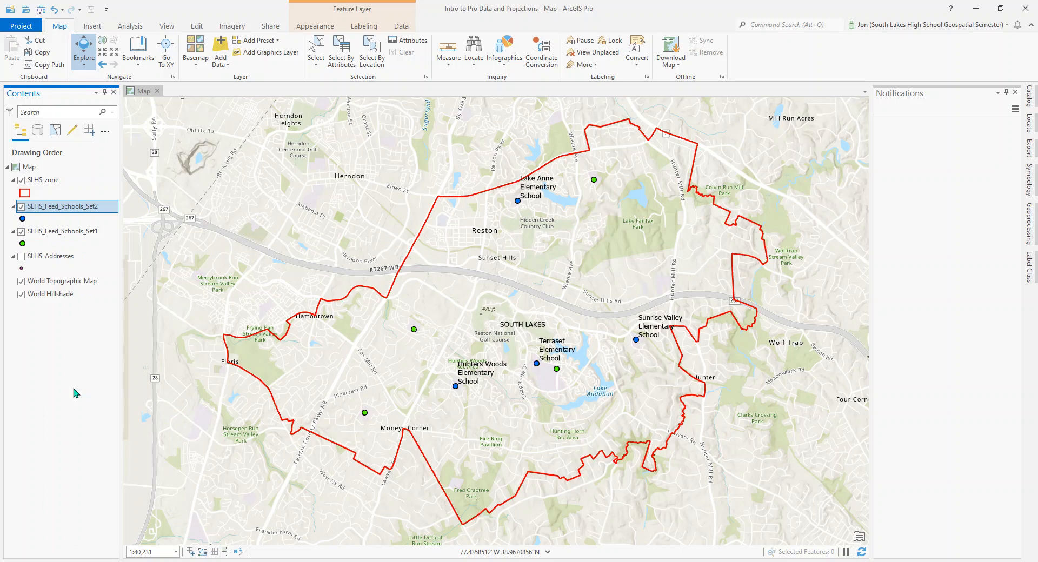
Turn on labels for the SLHS_Feed_Schools_Set1 layer.
click(63, 233)
right_click(64, 234)
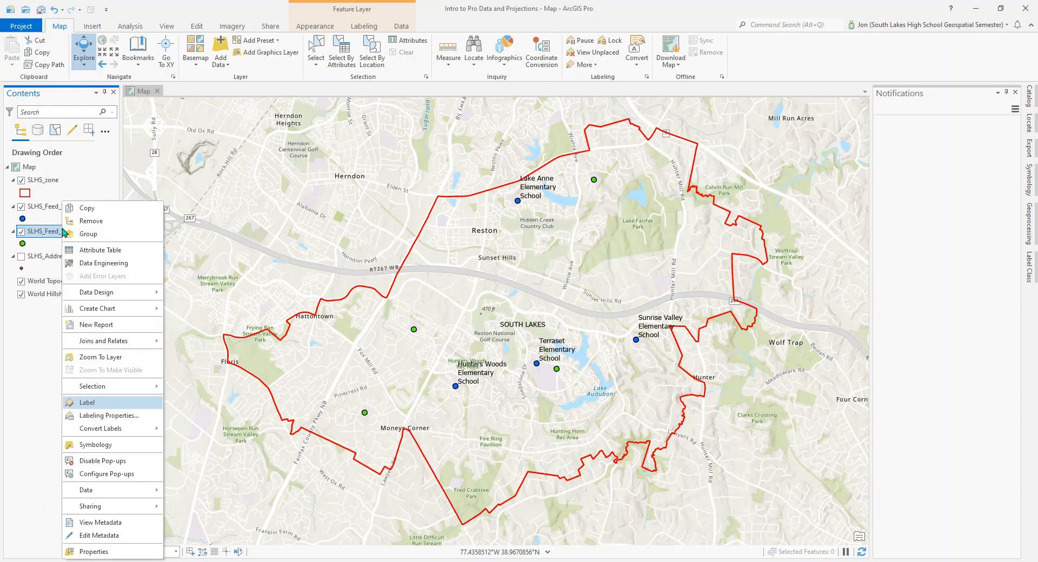
click(87, 404)
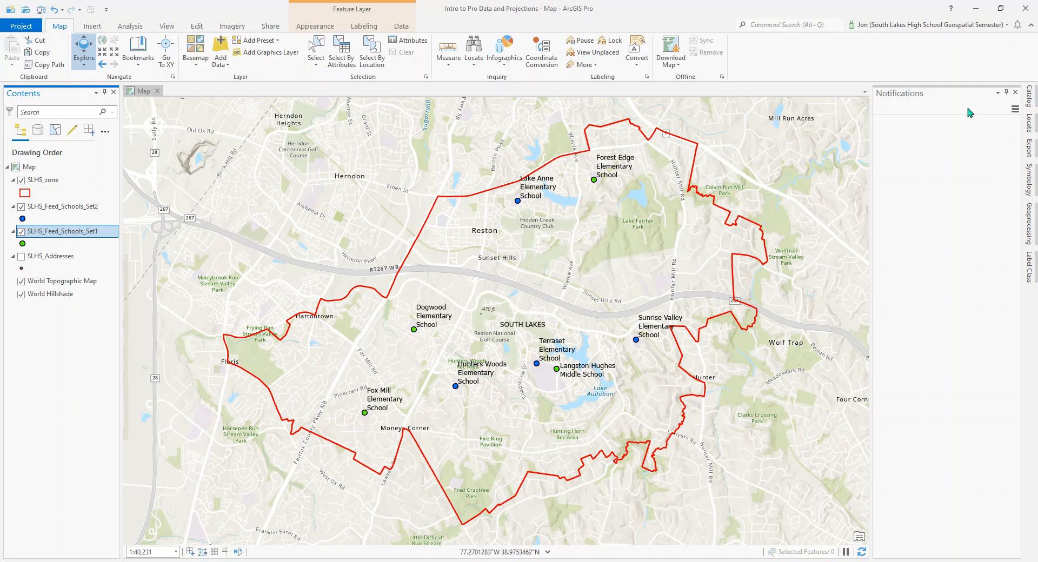
Add South_Lakes_High_School.shp from the SLHS Feeder Schools folder to the current map.
click(1030, 99)
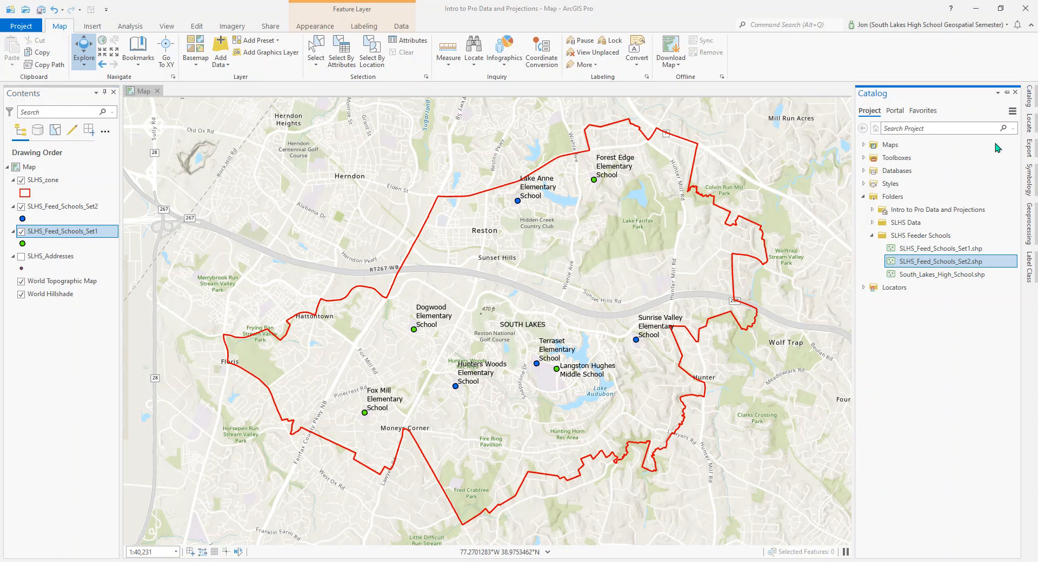
right_click(939, 277)
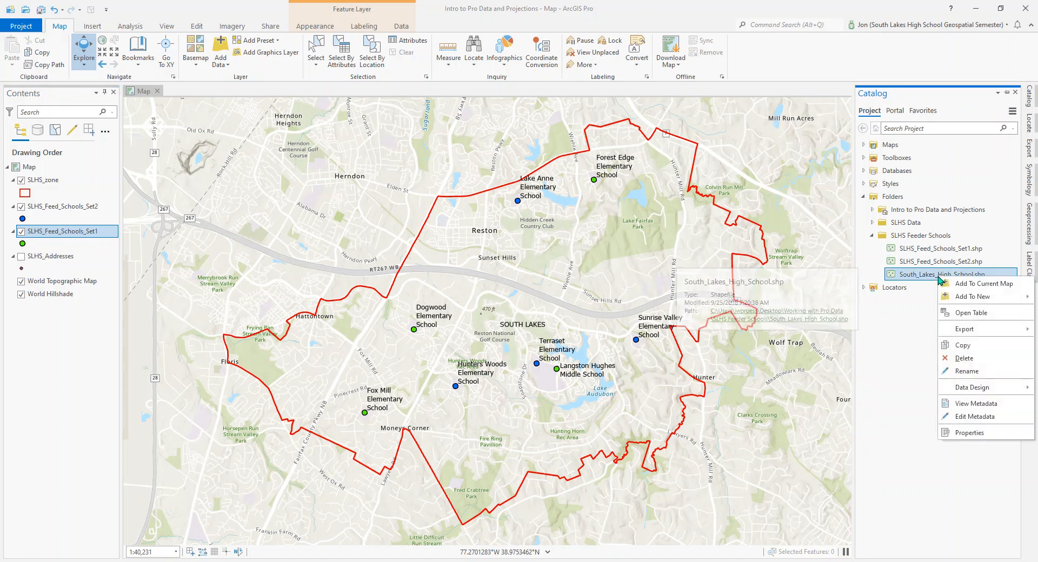
click(971, 283)
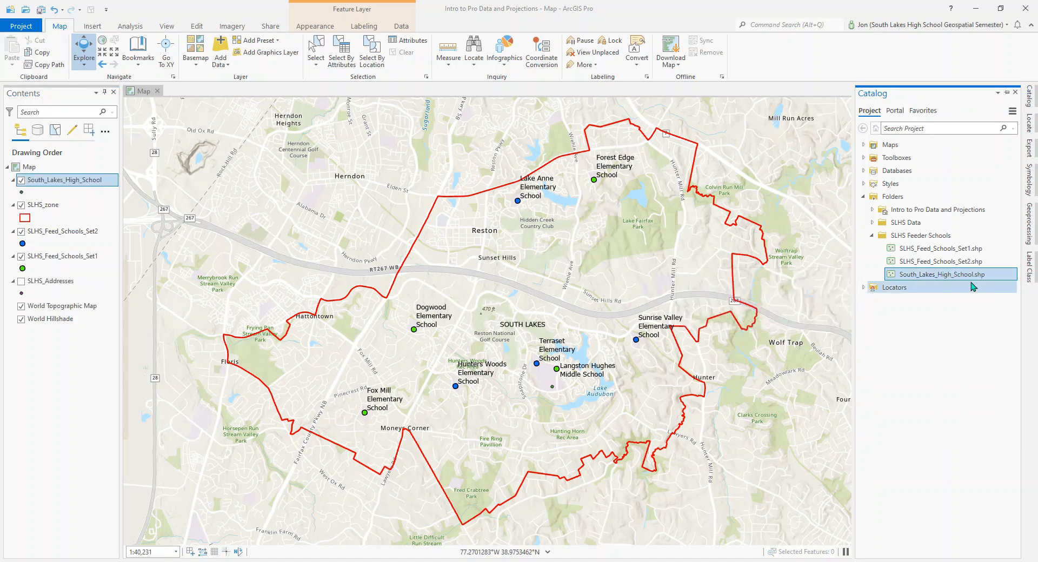
Change the South_Lakes_High_School point symbol to Star 3 from the ArcGIS 2D symbol gallery.
click(23, 194)
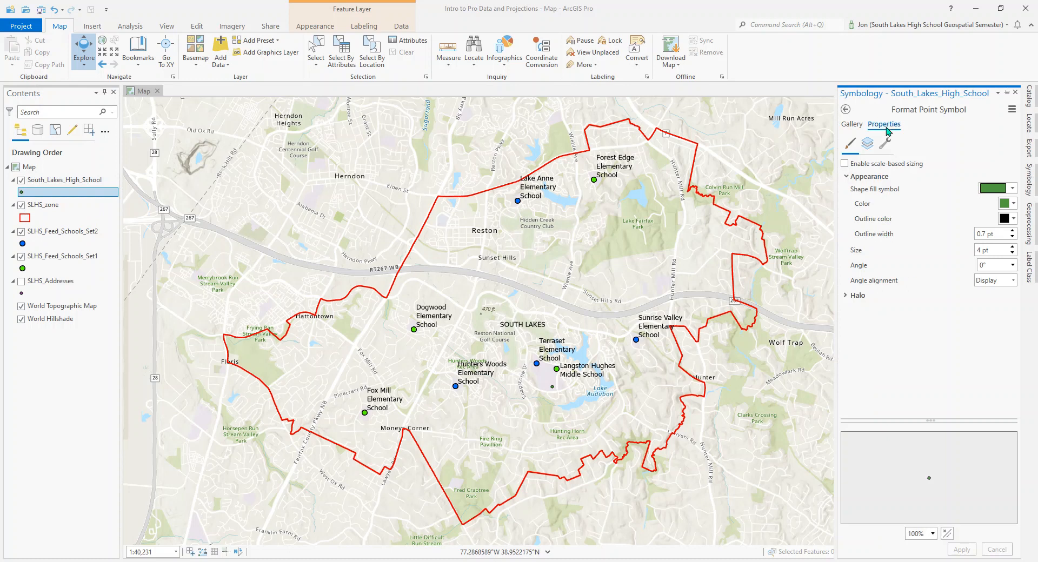
click(853, 125)
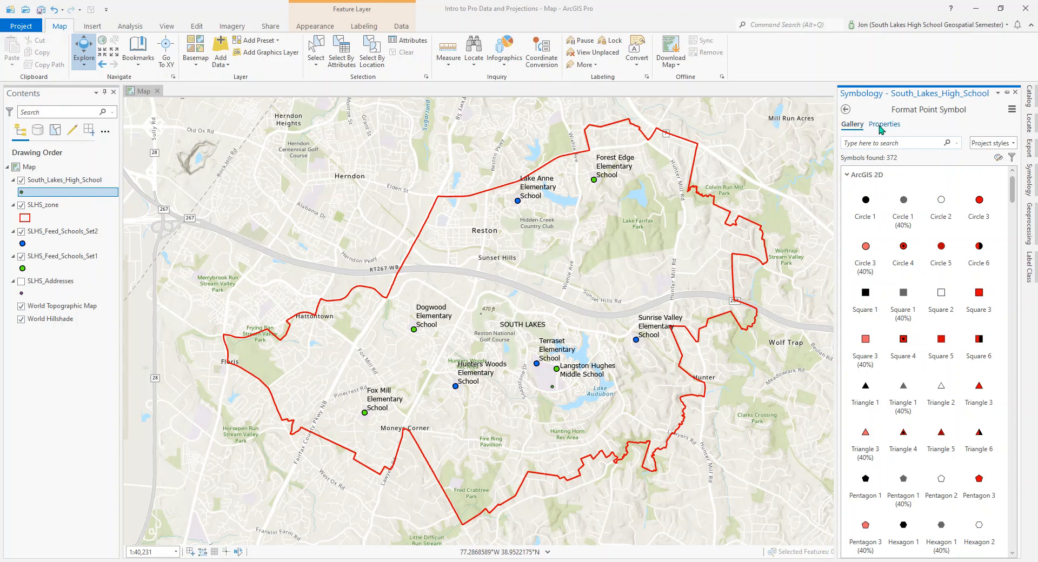
scroll(907, 287, down, 2)
scroll(906, 286, down, 4)
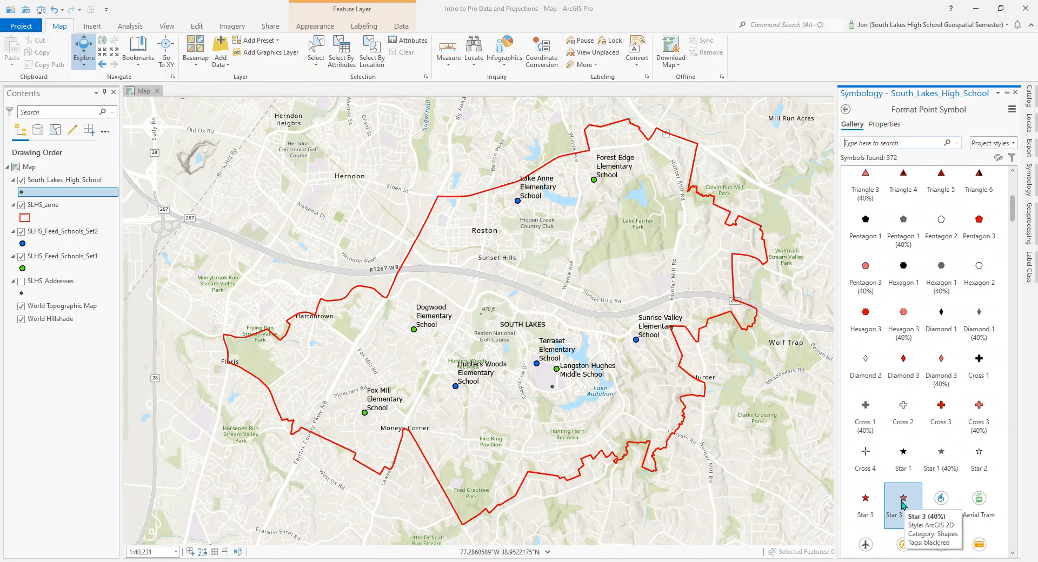
click(865, 503)
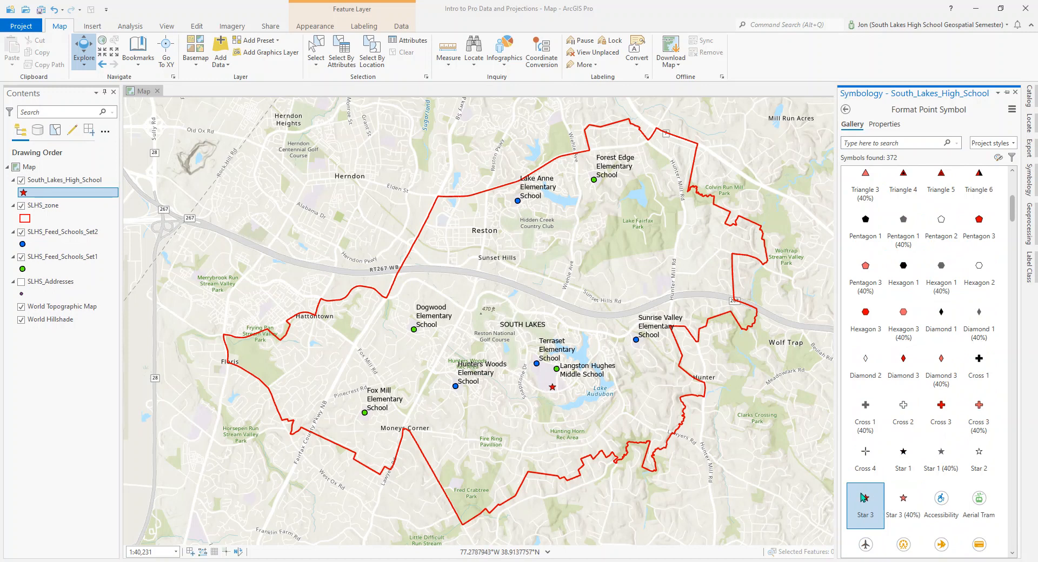
Set the size of the South_Lakes_High_School star symbol to 13 pt and apply it.
click(886, 127)
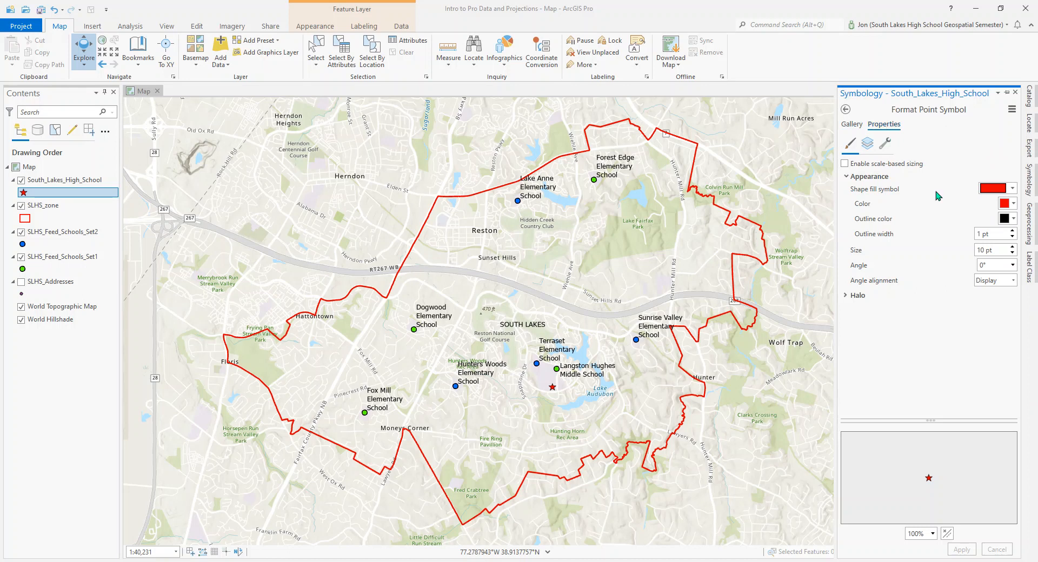
click(1012, 246)
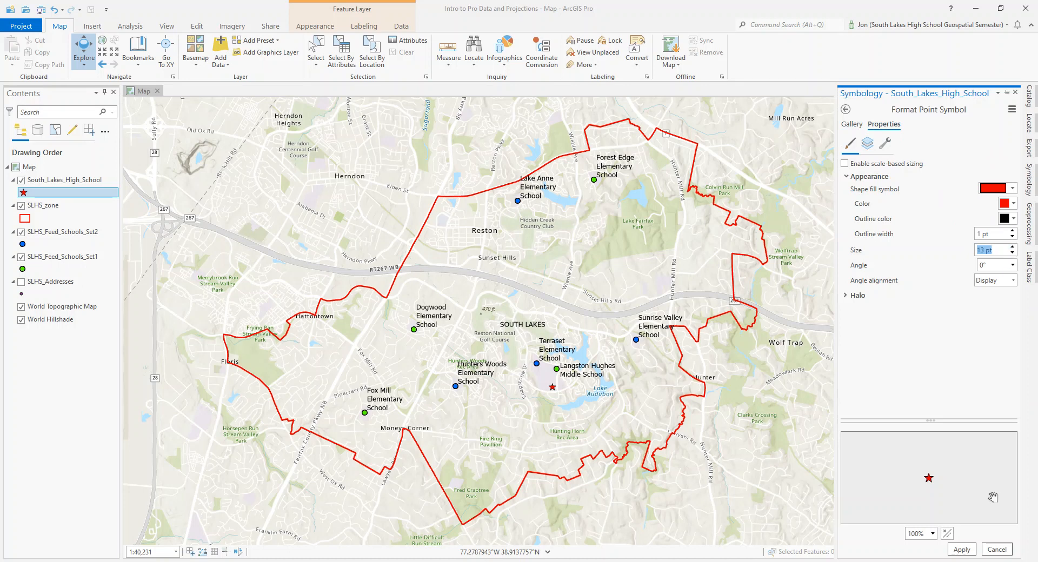
click(961, 550)
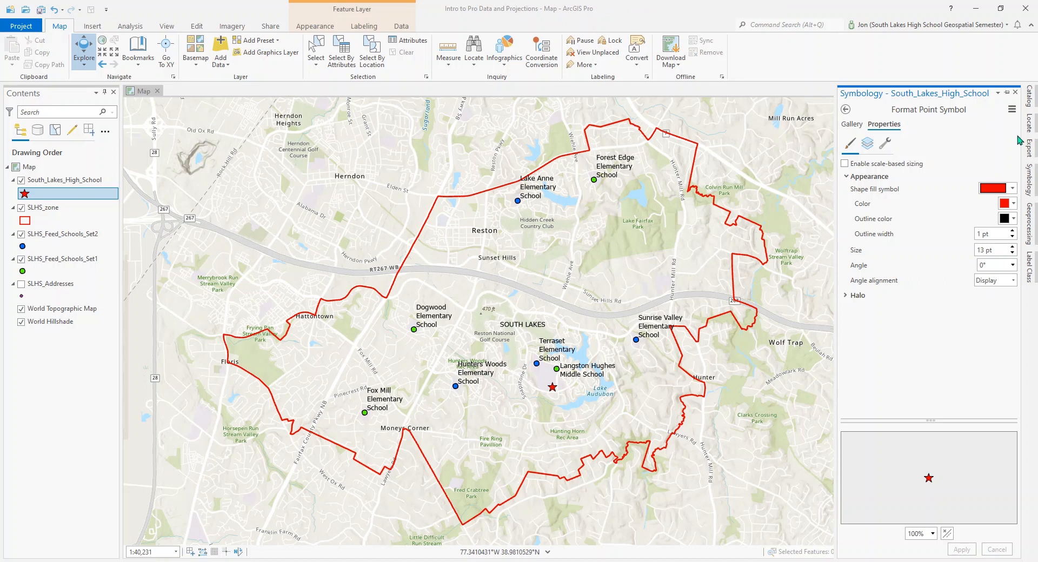
Search the geoprocessing tools for Merge and open the Merge tool from Data Management Tools.
click(1031, 106)
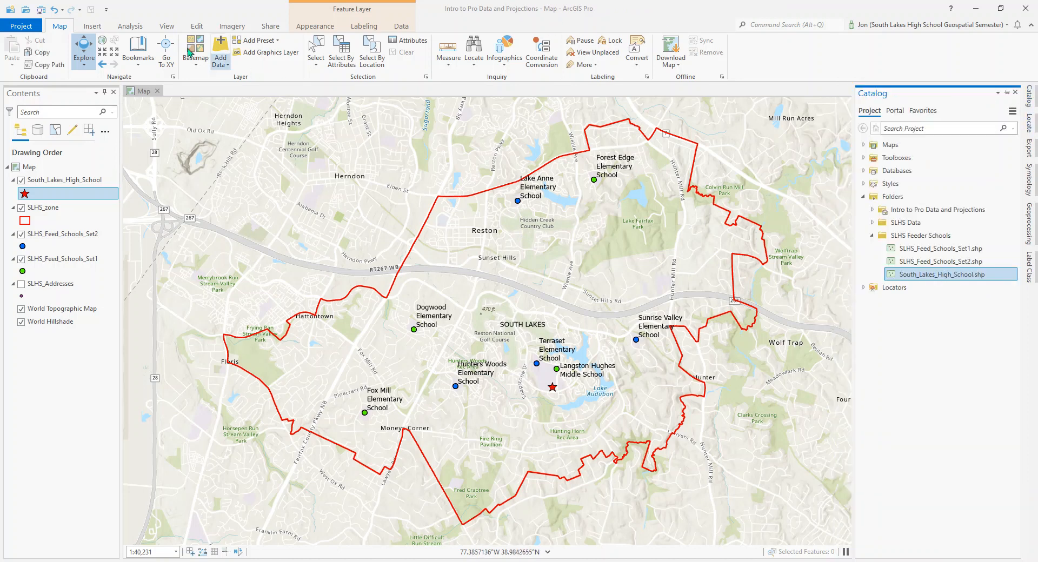
click(141, 29)
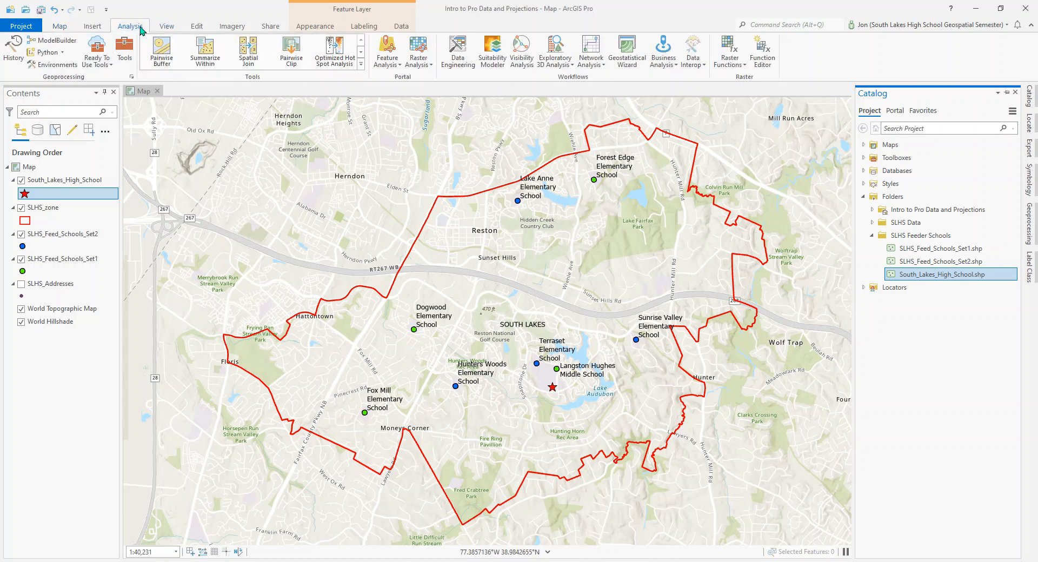
click(123, 50)
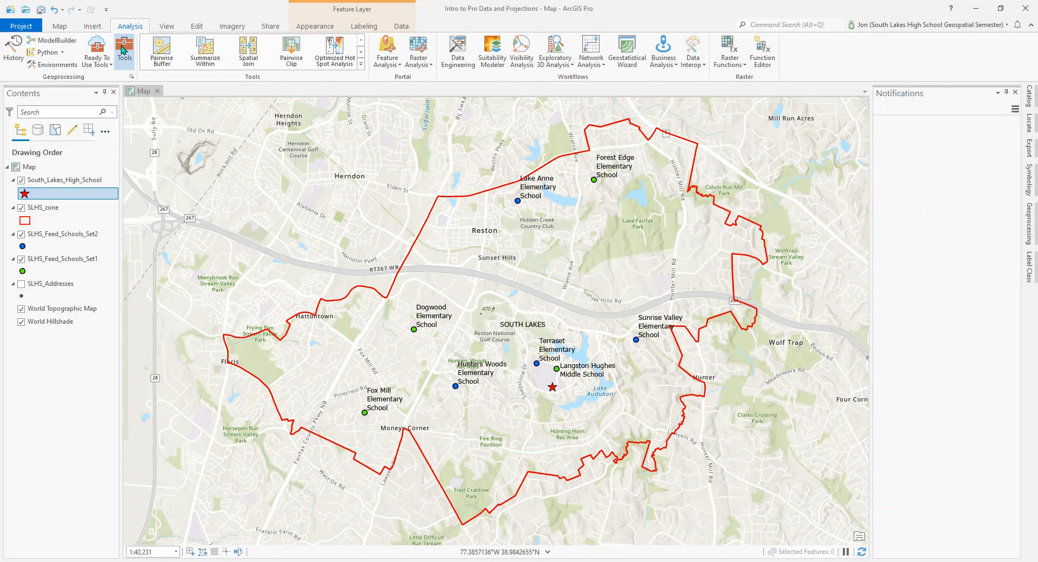
click(1030, 224)
text(Clip)
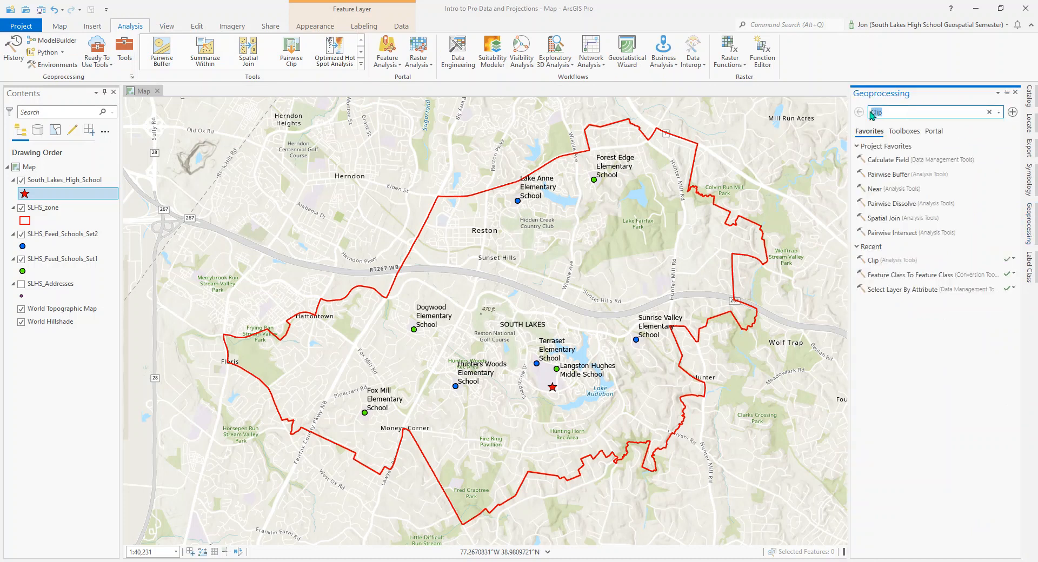
text(Merge)
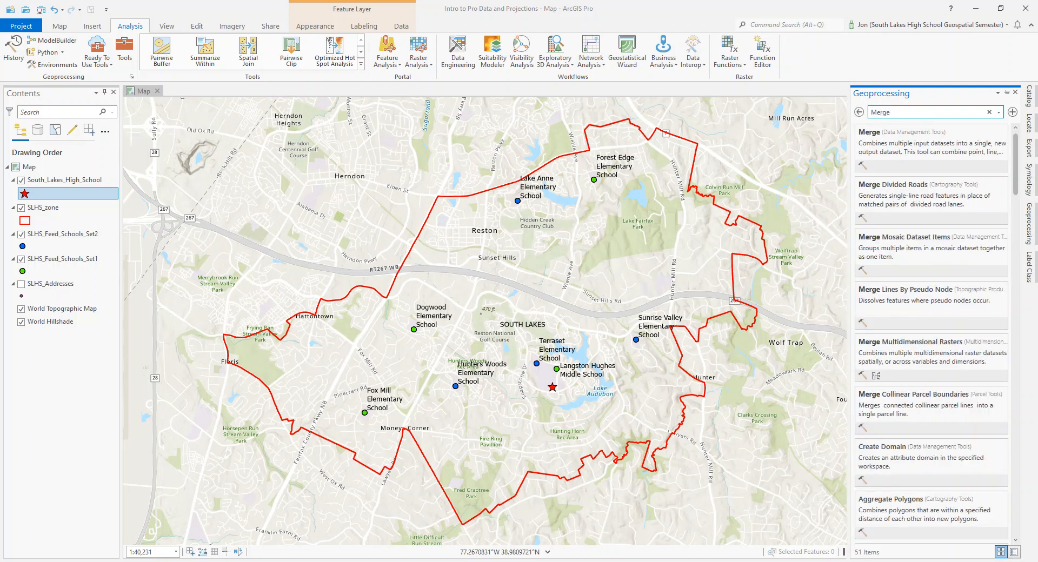
click(869, 135)
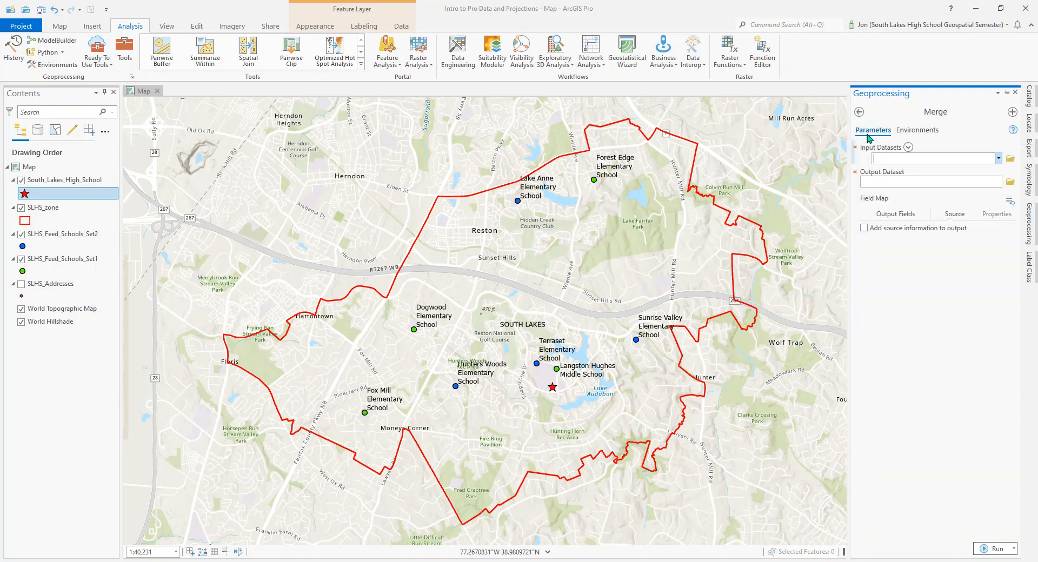
Set SLHS_Feed_Schools_Set1 and SLHS_Feed_Schools_Set2 as the input datasets of the Merge tool.
click(999, 158)
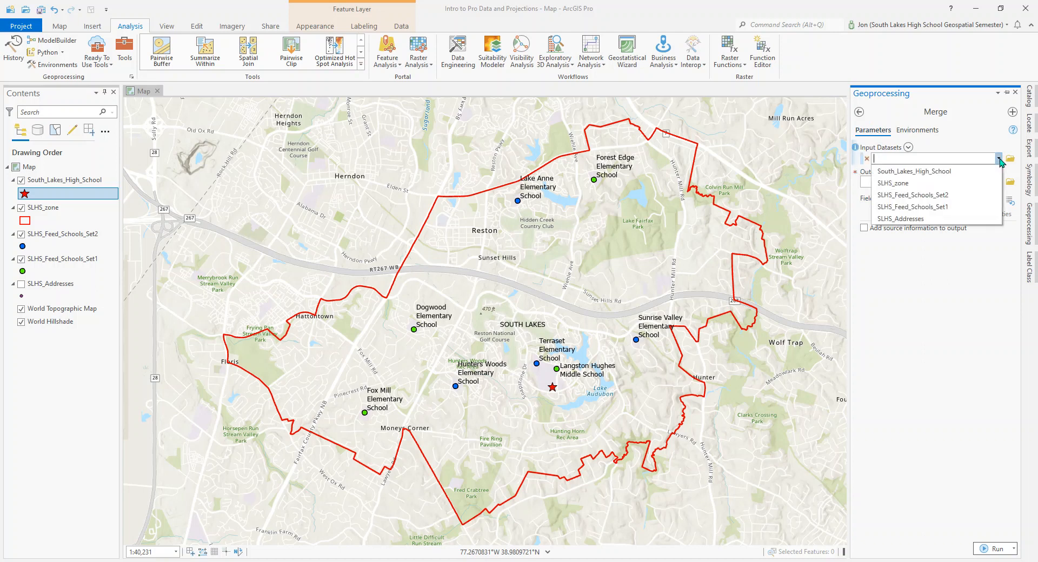
click(931, 207)
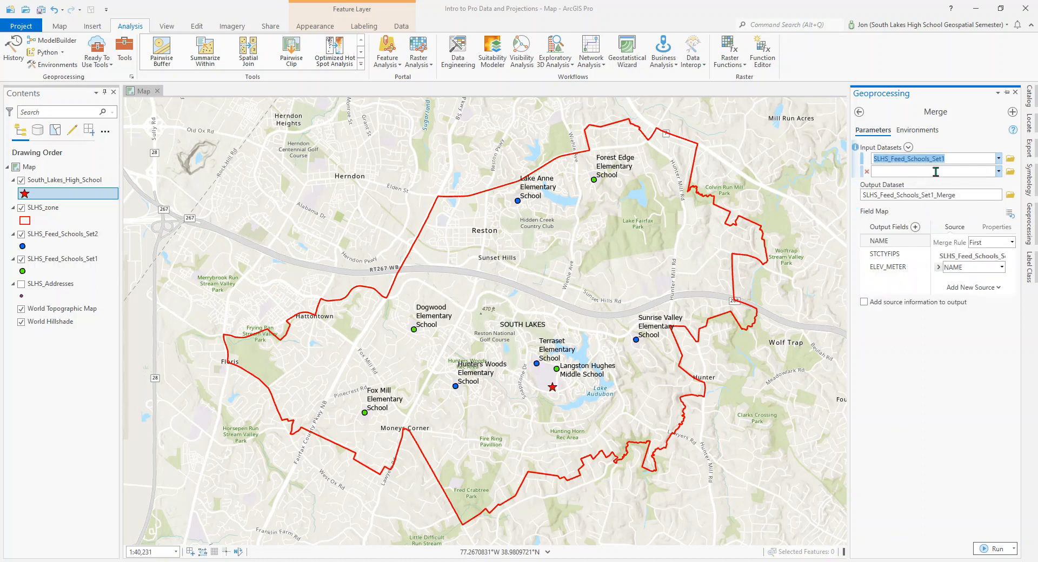
click(998, 172)
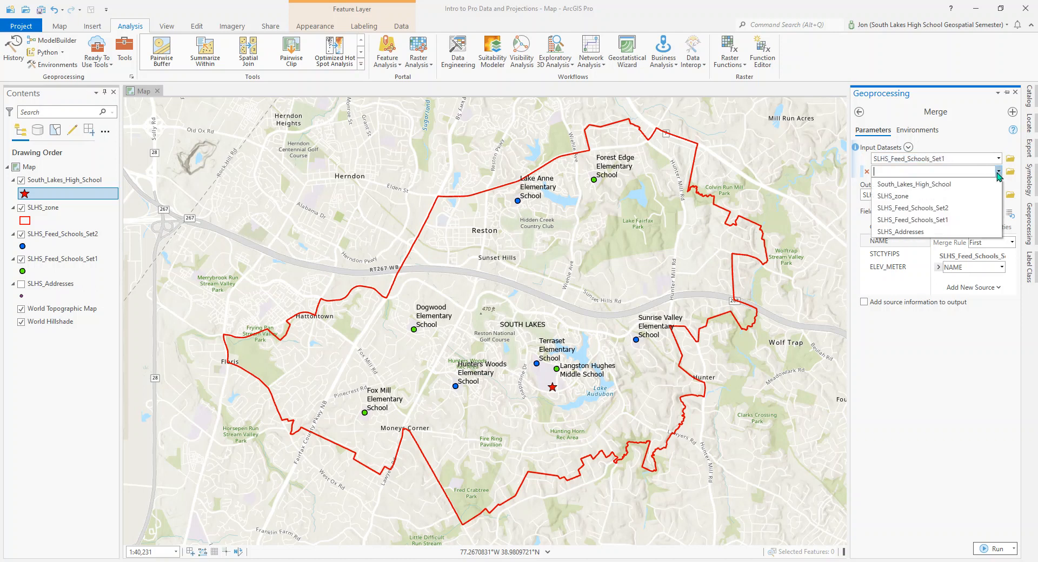
click(929, 207)
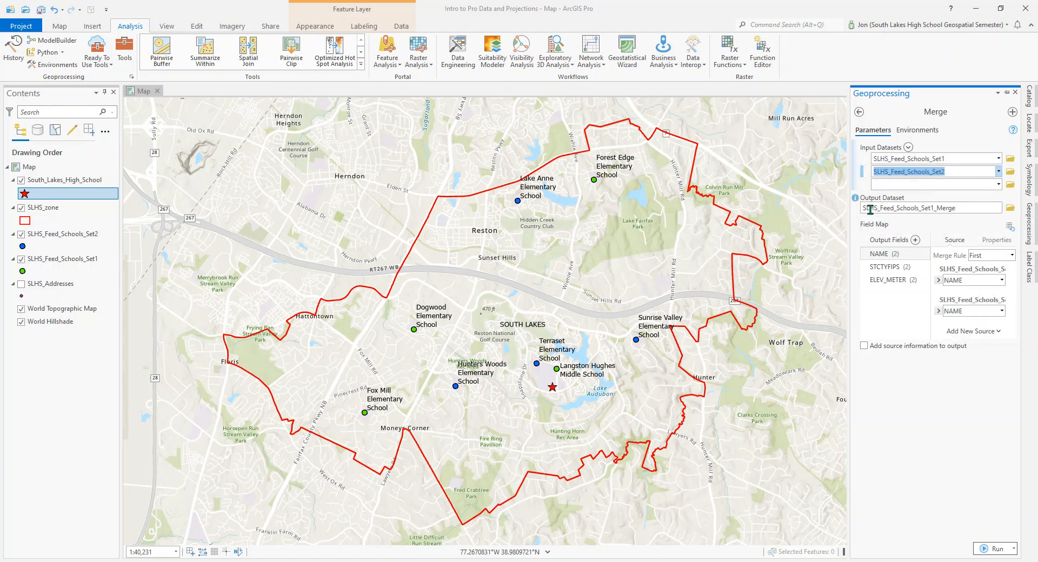
Name the output dataset of the merge SLHS_Feeder_Schools.
click(957, 208)
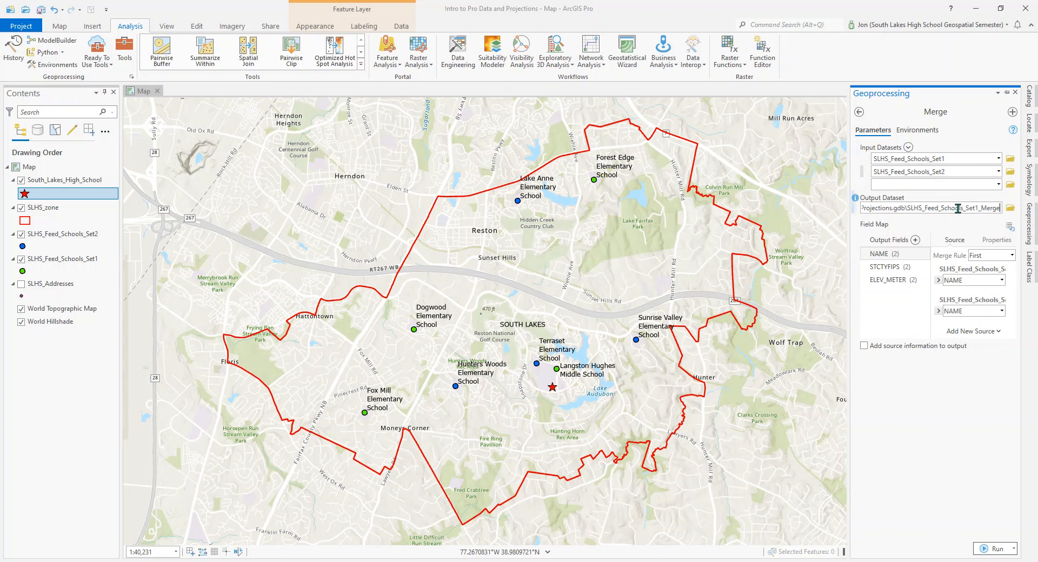
triple_click(987, 208)
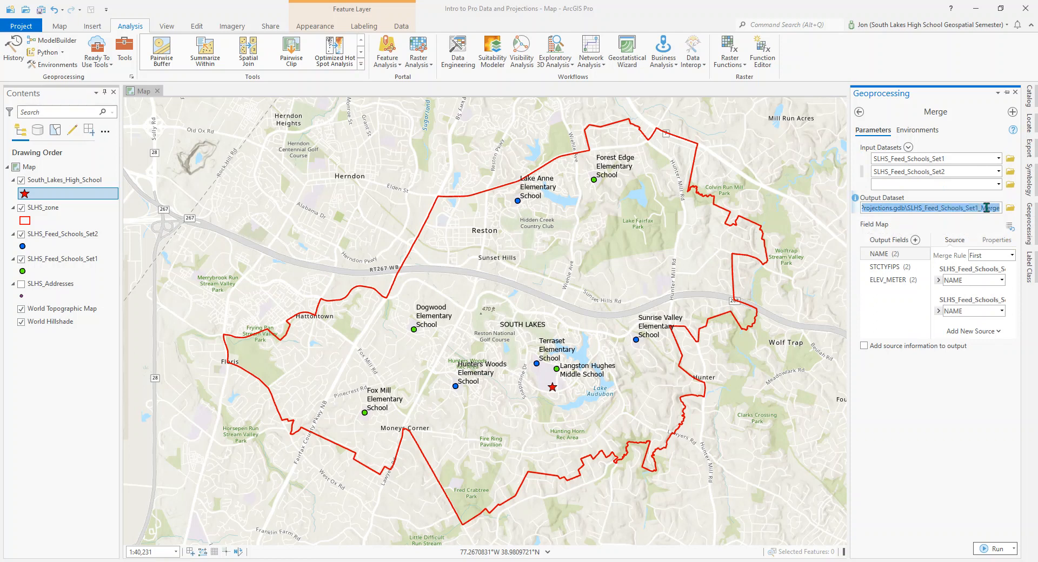
text(SLHS_Feeder_Schools)
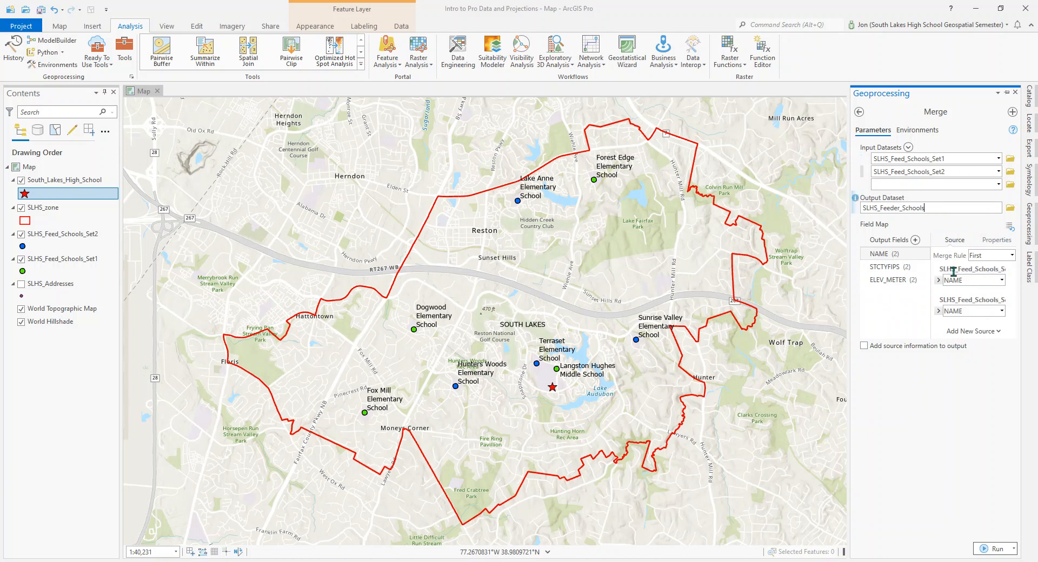
Set the merge's output coordinate system to NAD 1983 StatePlane Virginia North in its environments and run the tool.
click(919, 131)
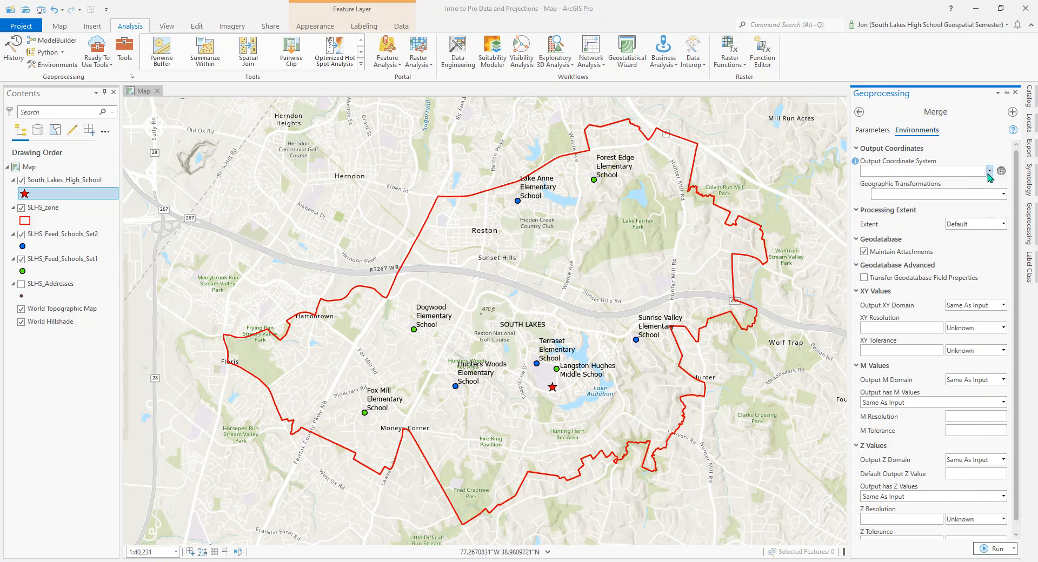
click(991, 173)
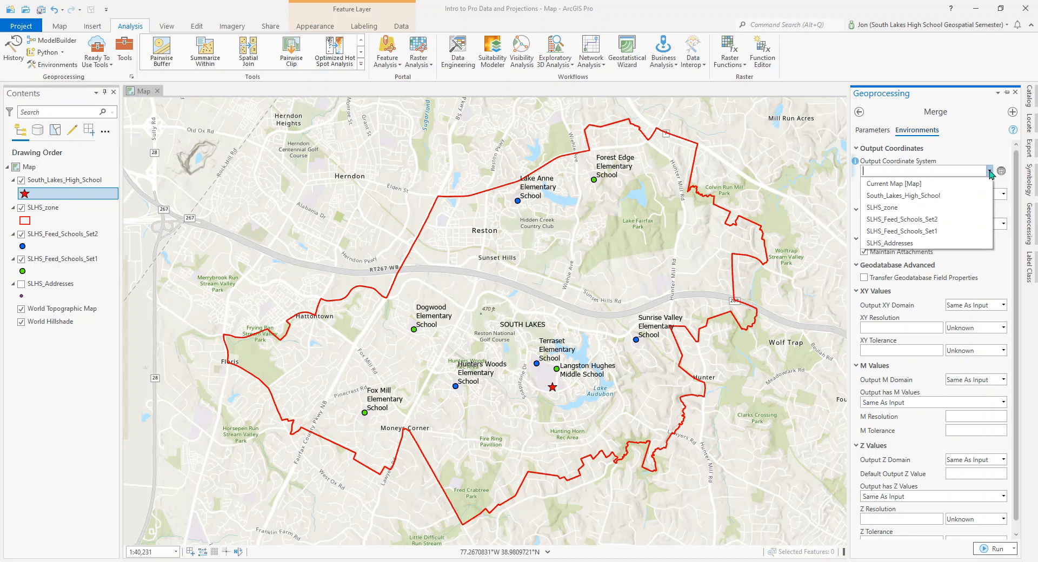
click(922, 190)
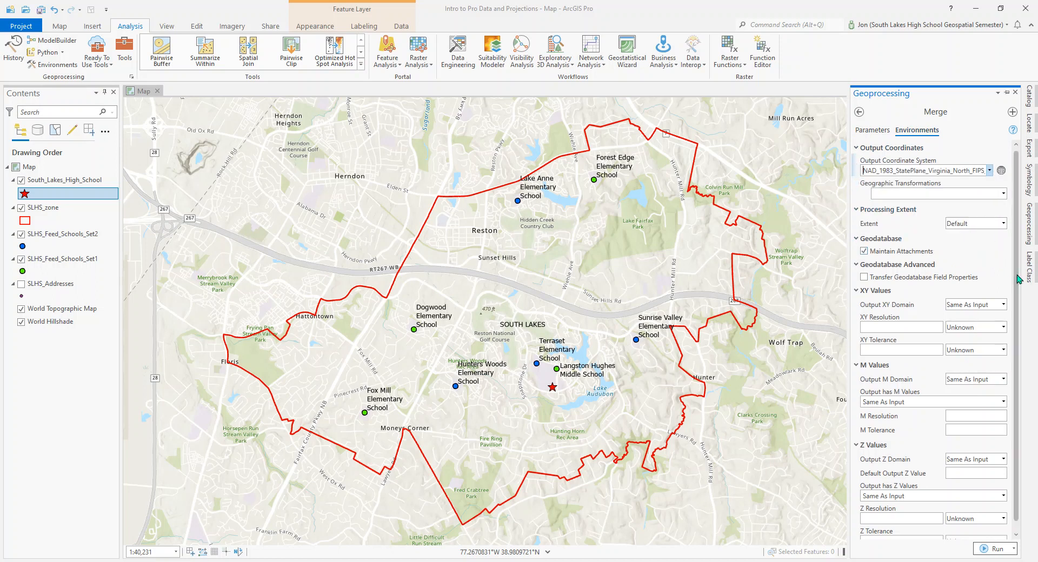
drag(1019, 350, 1019, 359)
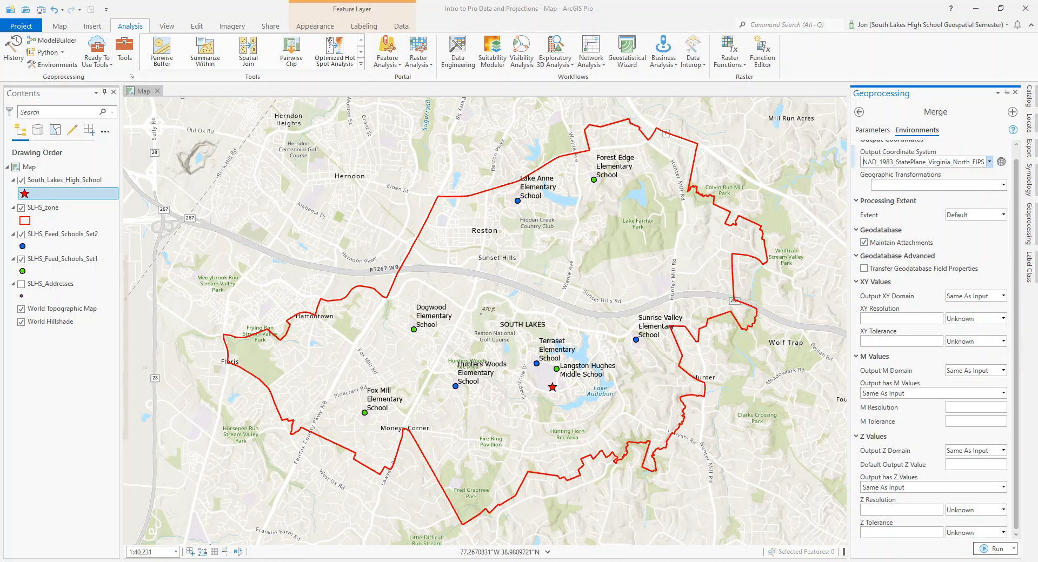
click(997, 551)
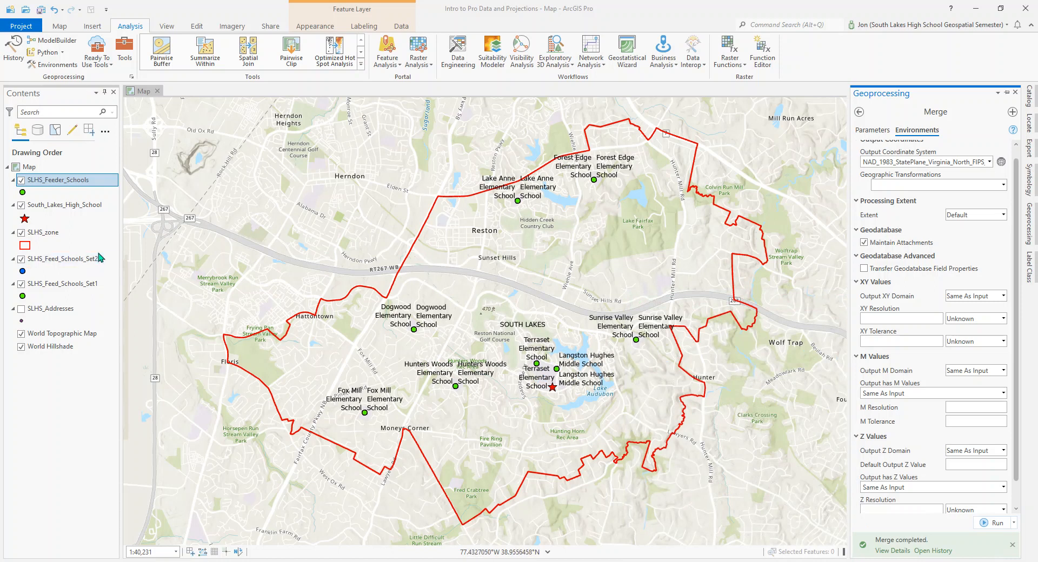
Hide SLHS_Feed_Schools_Set2 and SLHS_Feed_Schools_Set1, and toggle SLHS_Feeder_Schools off and on to check the merged schools.
click(22, 263)
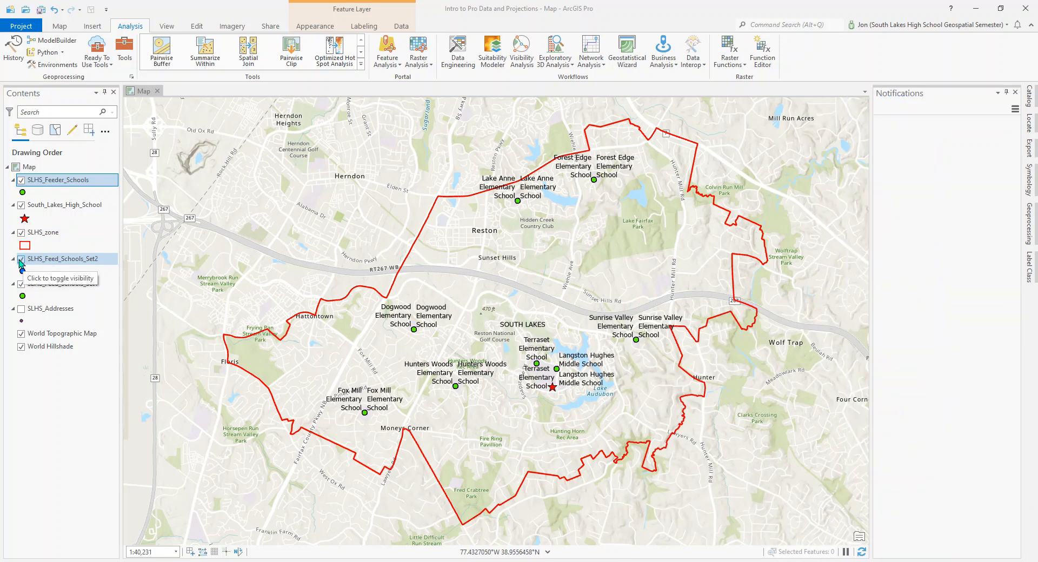
click(22, 284)
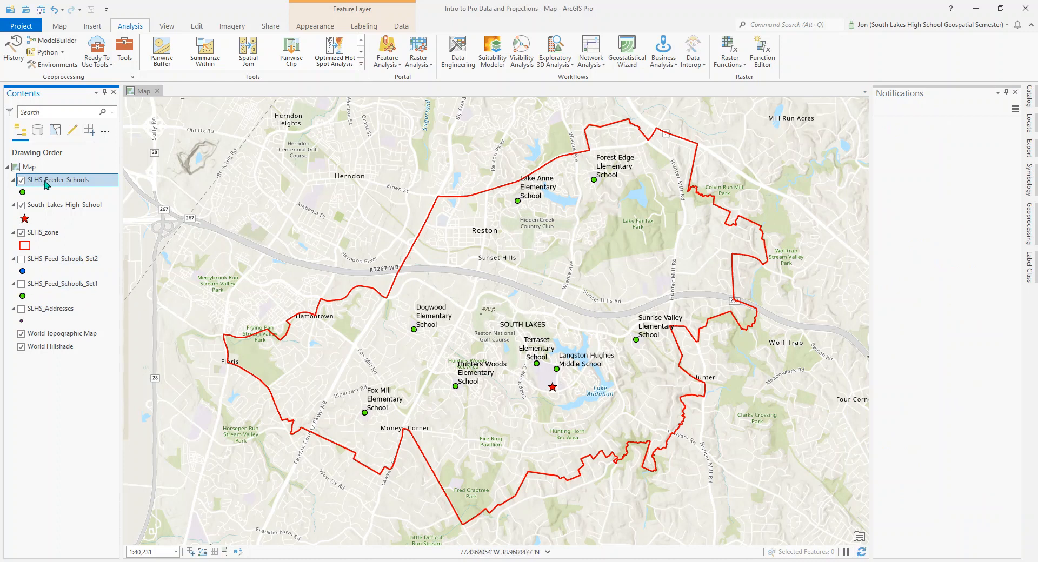
click(21, 182)
click(20, 181)
click(21, 182)
click(21, 182)
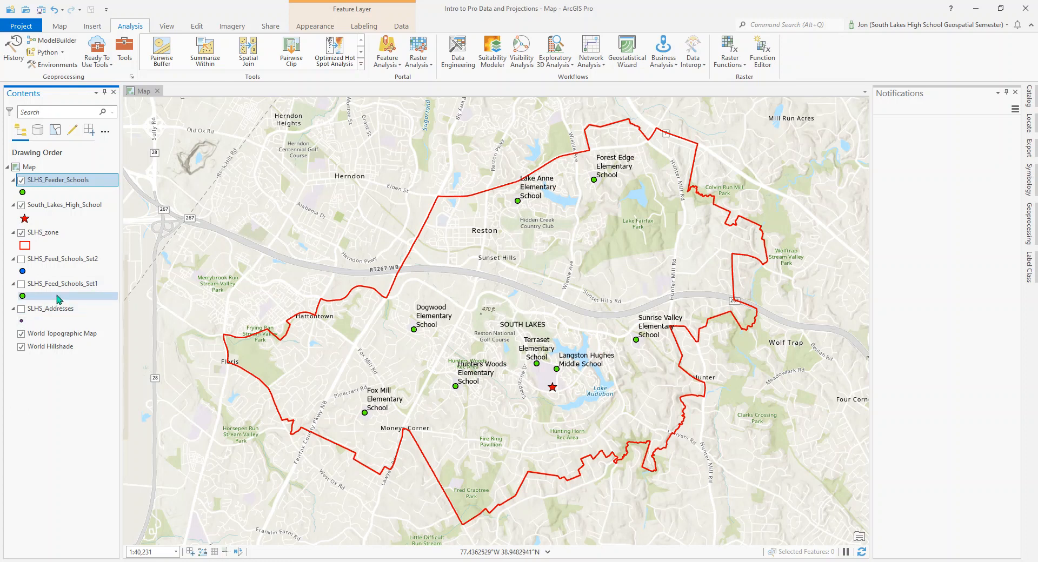
Remove the SLHS_Feed_Schools_Set2 and SLHS_Feed_Schools_Set1 layers from the map.
right_click(59, 263)
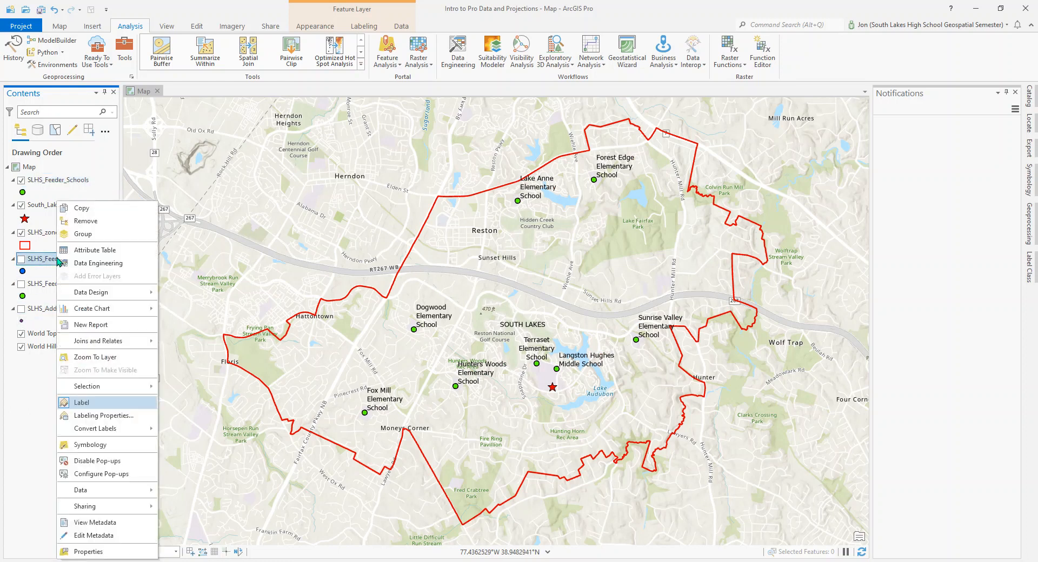
click(82, 222)
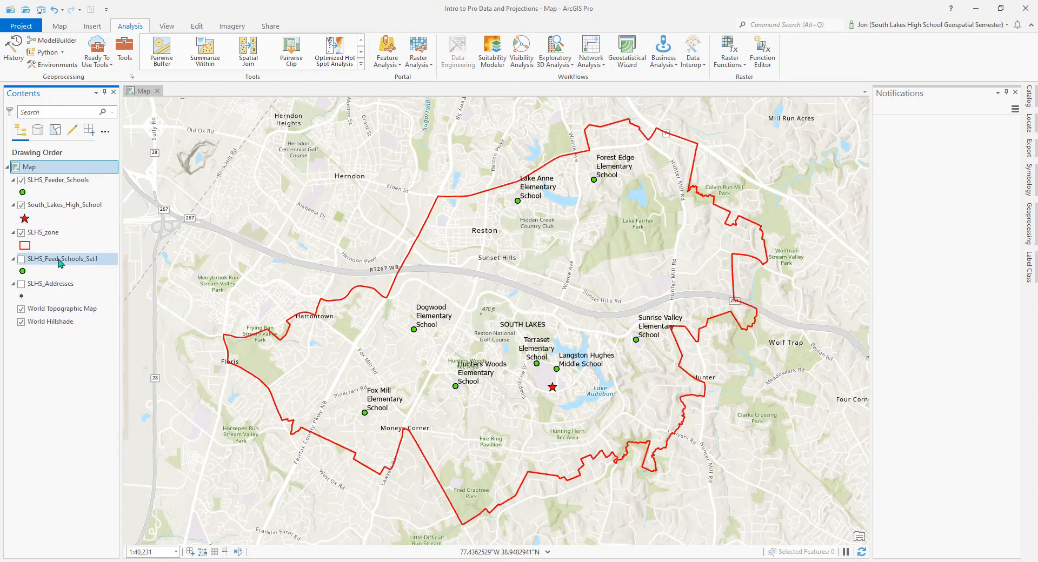
right_click(60, 262)
click(70, 221)
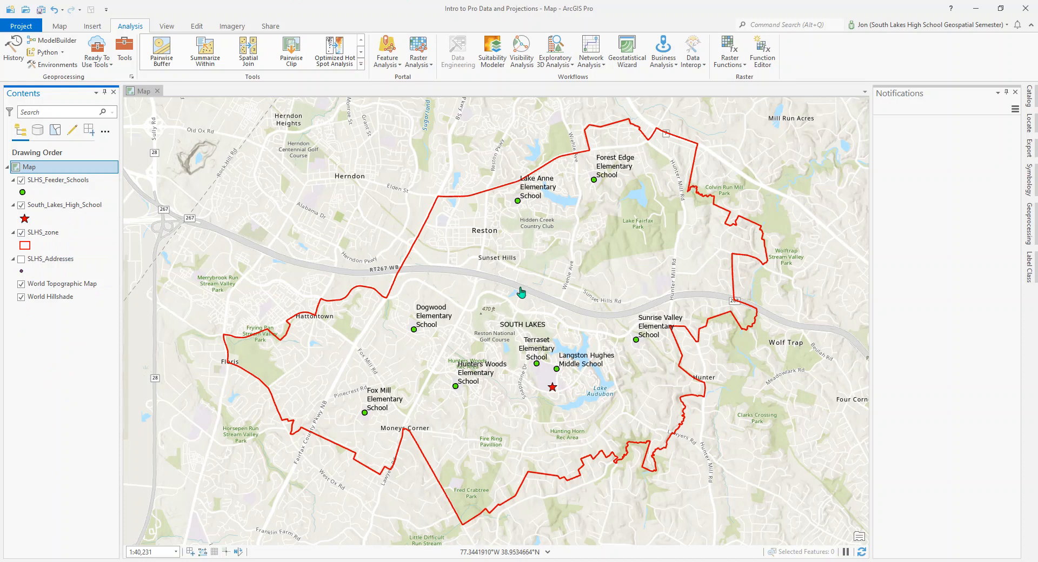
Browse the geoprocessing toolboxes, examining the contents of the Defense, GeoAnalytics Desktop, Indoors and Location Referencing toolboxes.
click(124, 51)
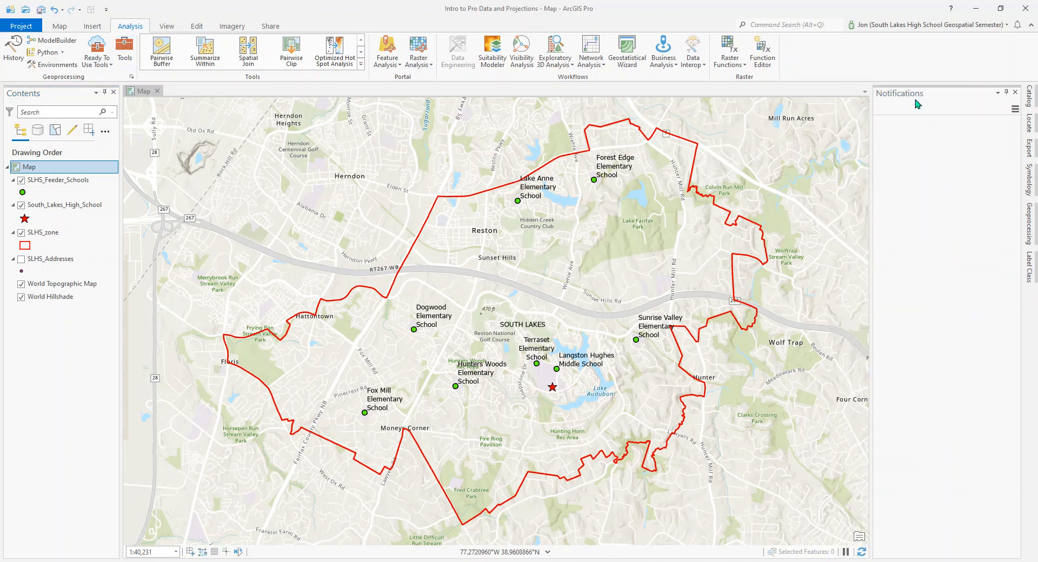
click(1029, 224)
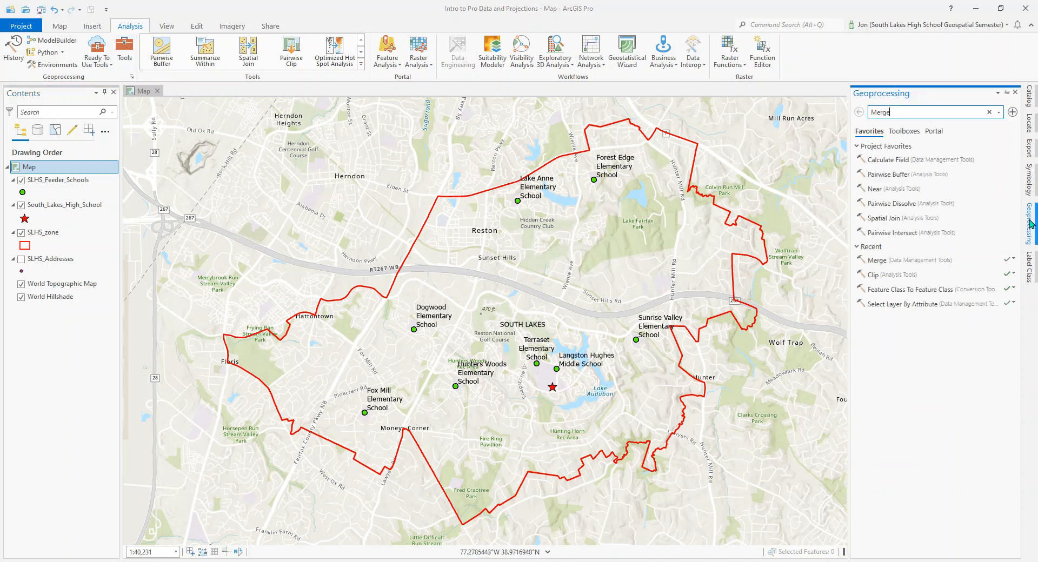
click(895, 135)
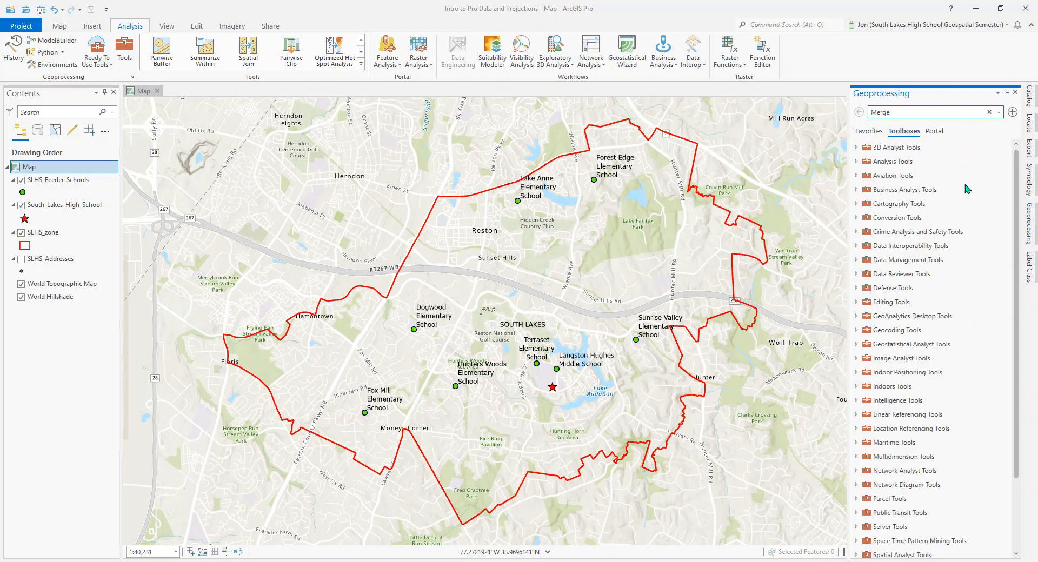
scroll(915, 329, down, 2)
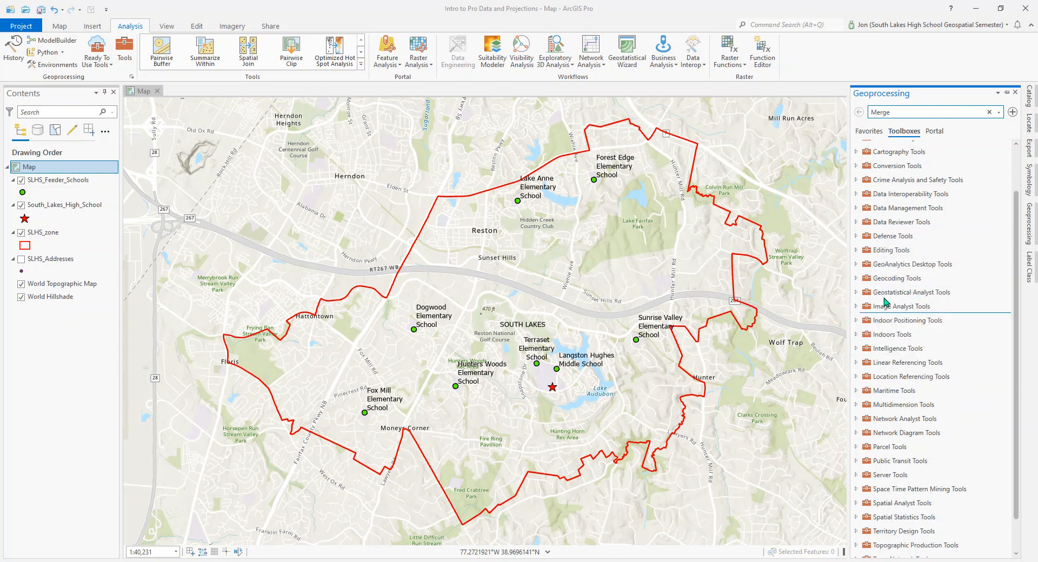
scroll(911, 367, down, 2)
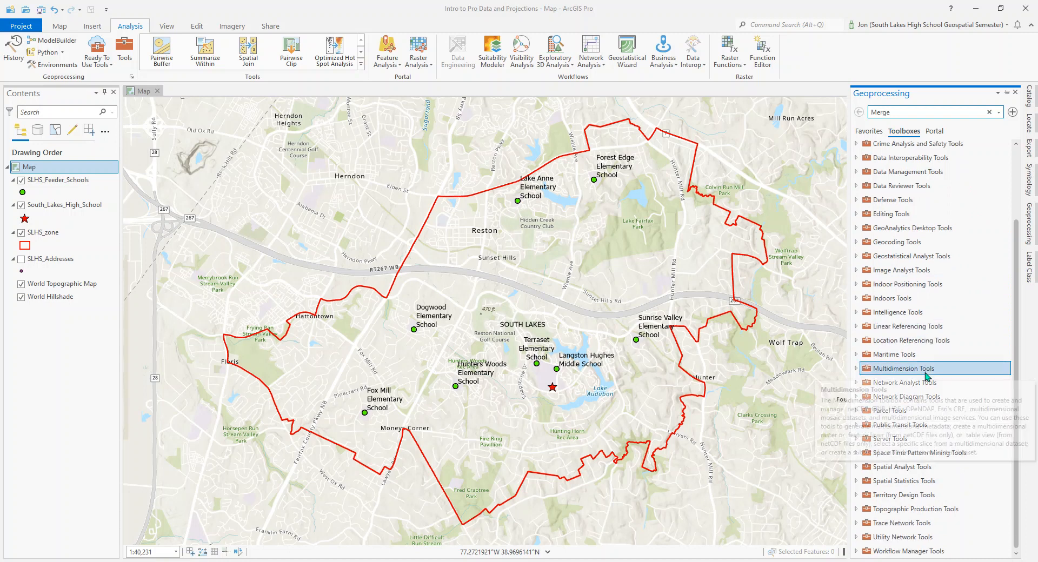
click(857, 201)
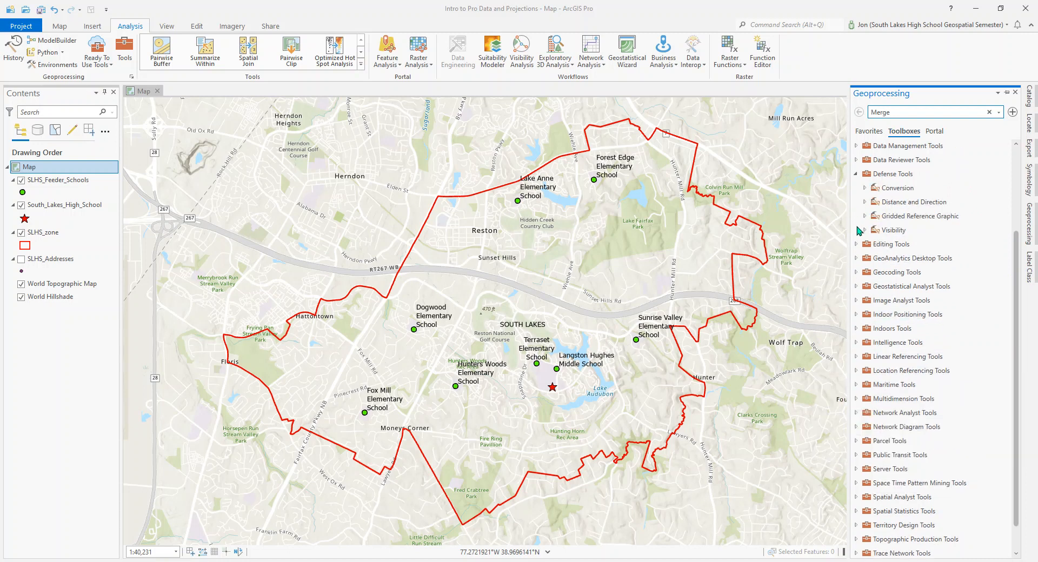
click(856, 258)
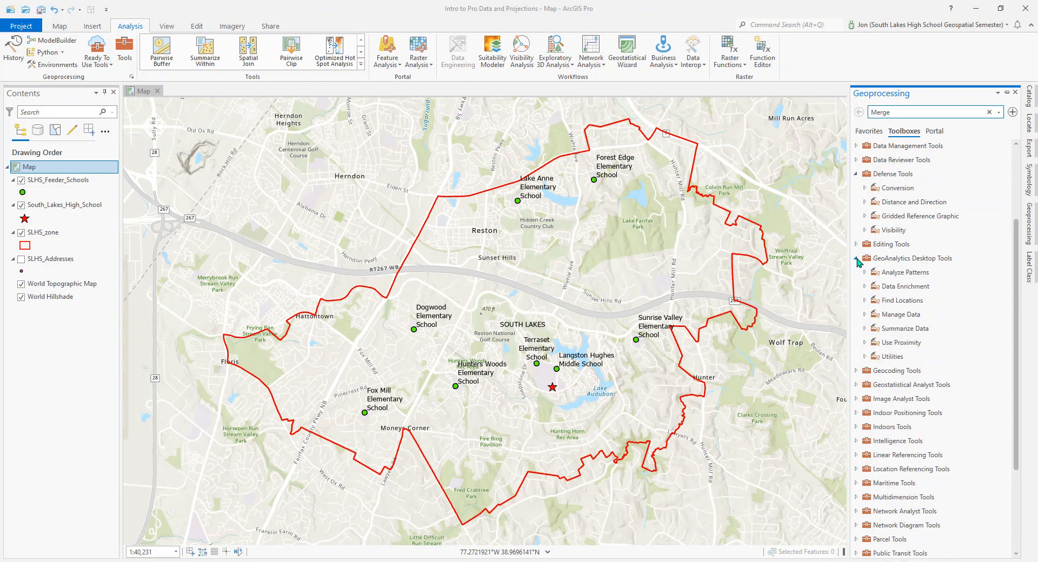
click(855, 427)
scroll(856, 432, down, 4)
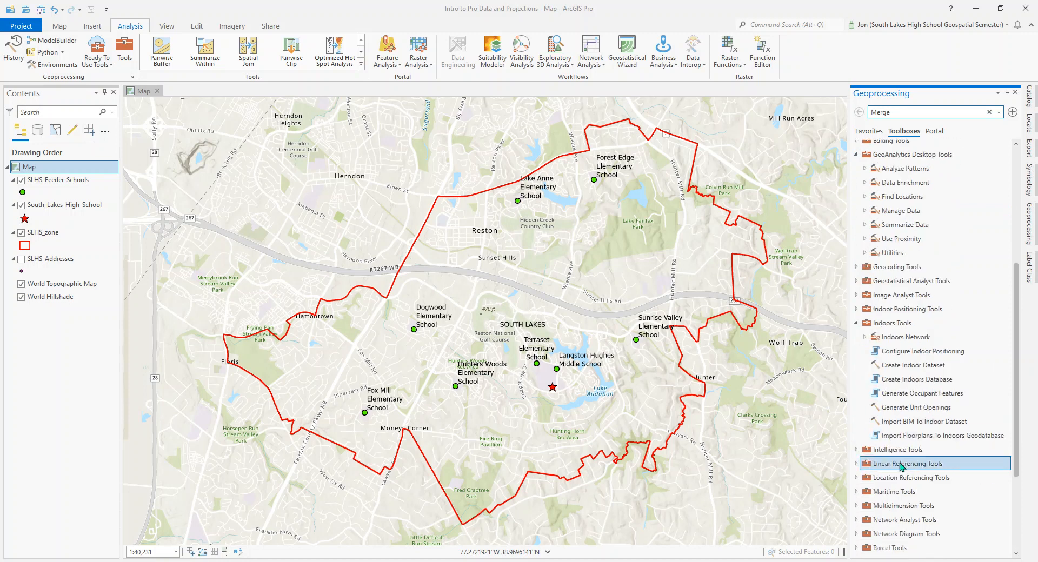
click(856, 478)
scroll(961, 460, down, 8)
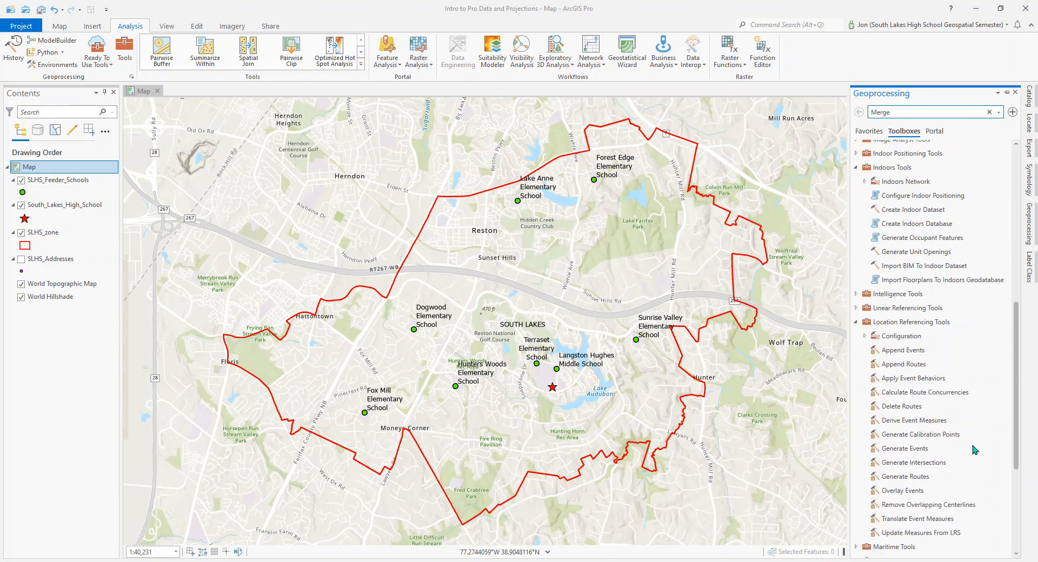
scroll(968, 400, up, 1)
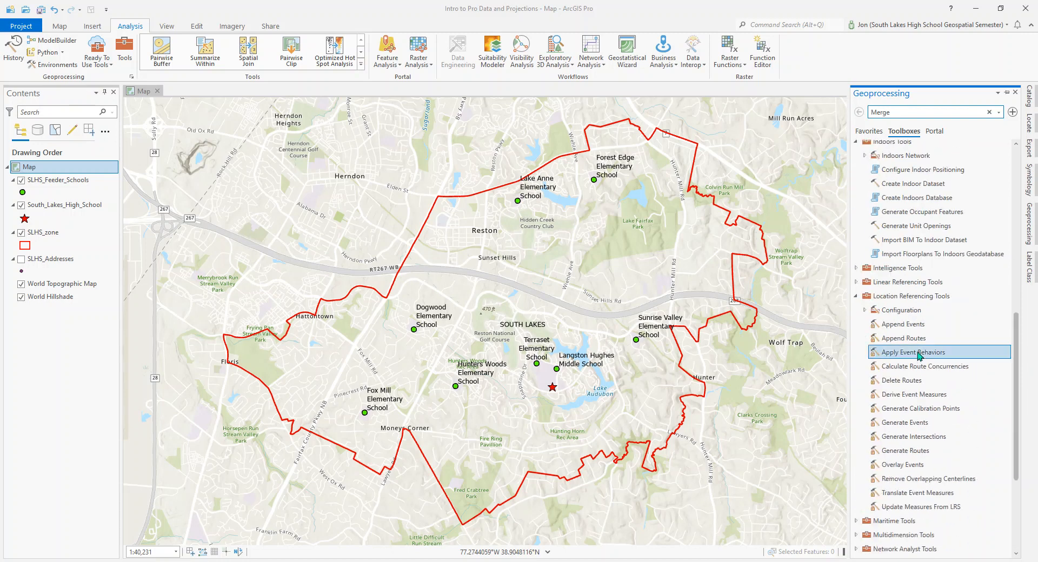
click(855, 297)
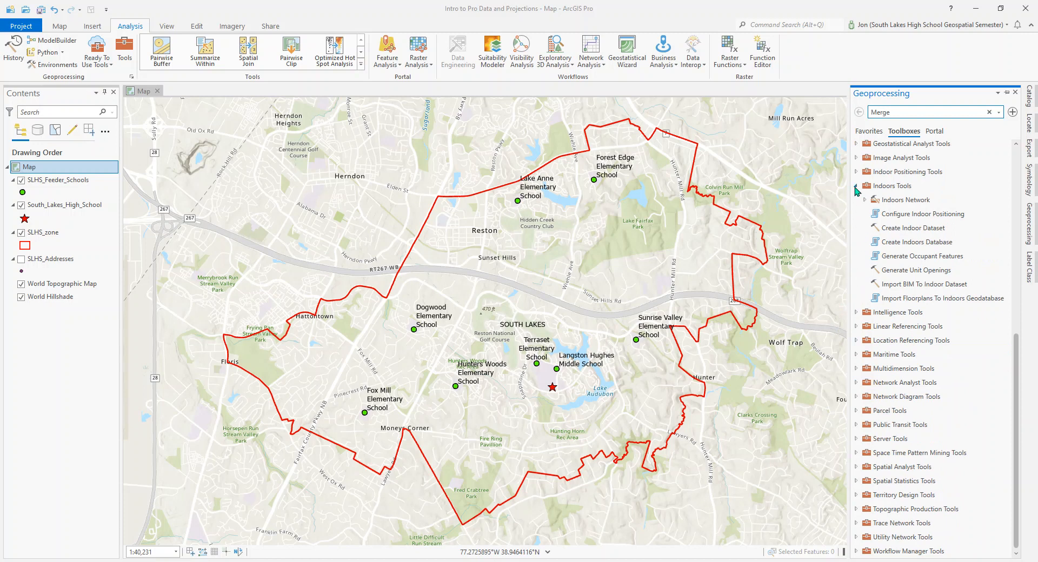
scroll(856, 189, up, 1)
scroll(863, 233, up, 4)
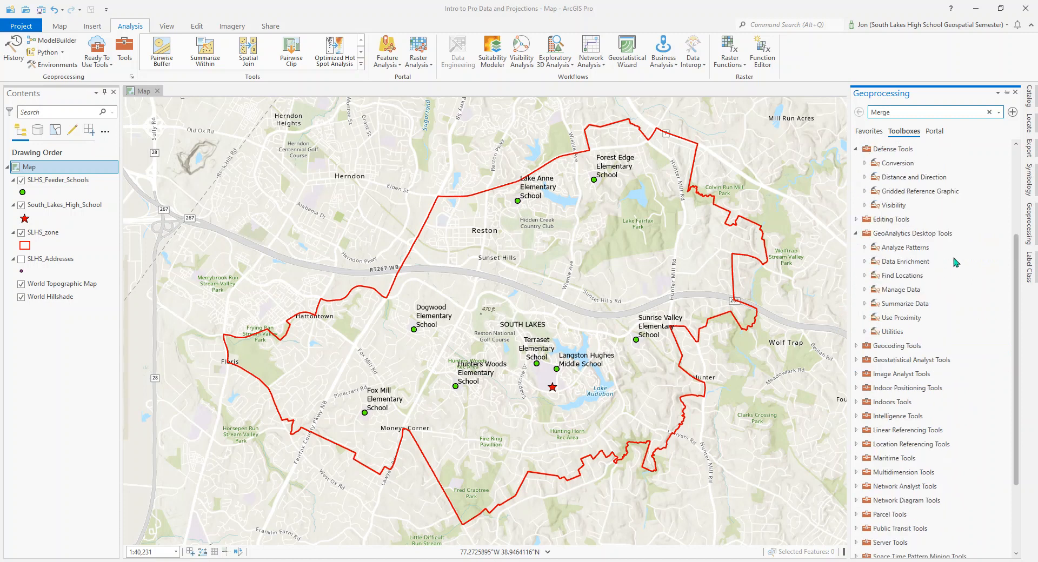
click(857, 233)
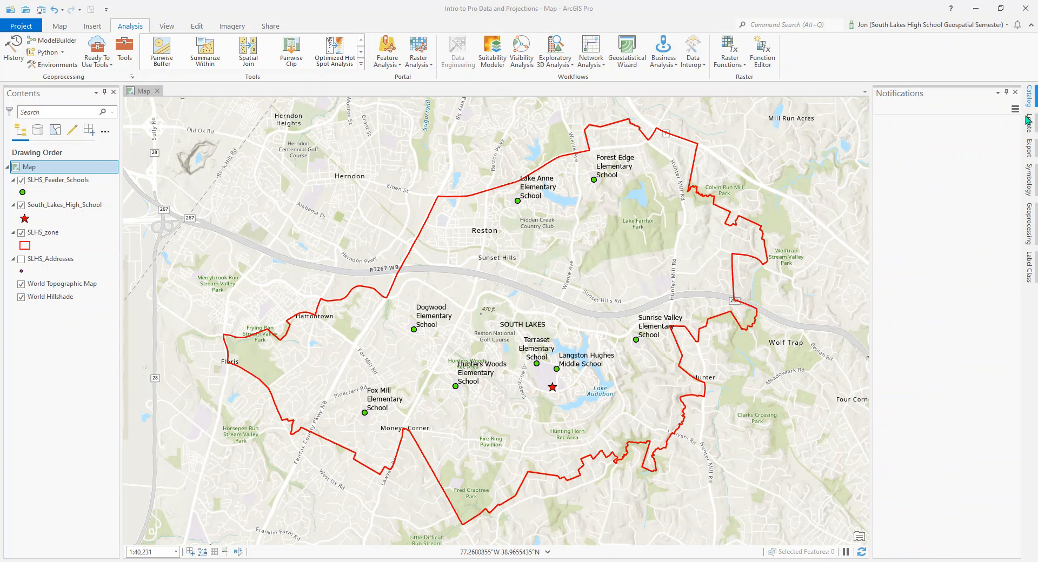
Find the Buffer analysis tool and set SLHS_Feeder_Schools as its input features.
click(1029, 226)
click(906, 112)
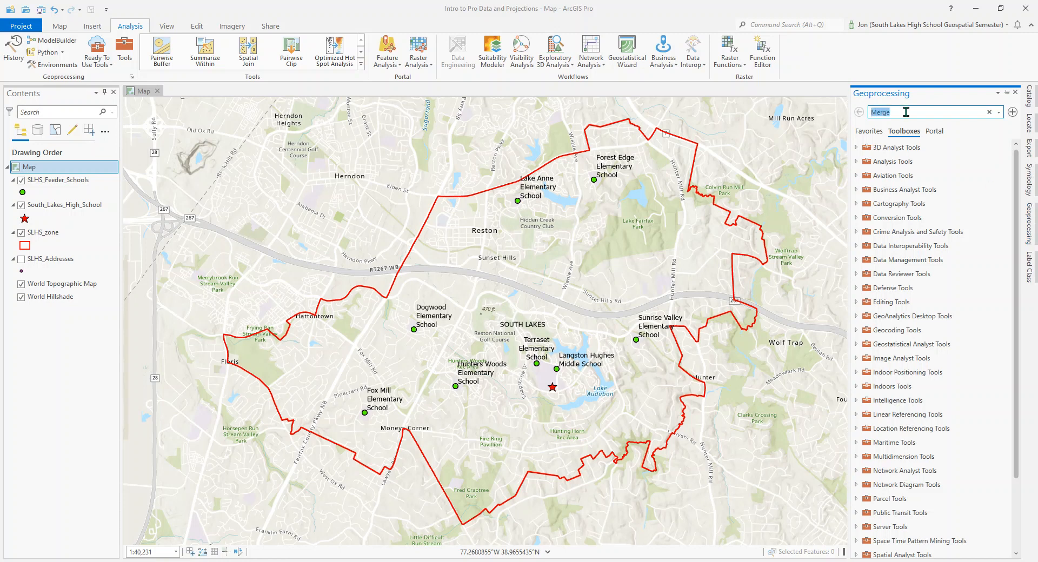
text(buffer)
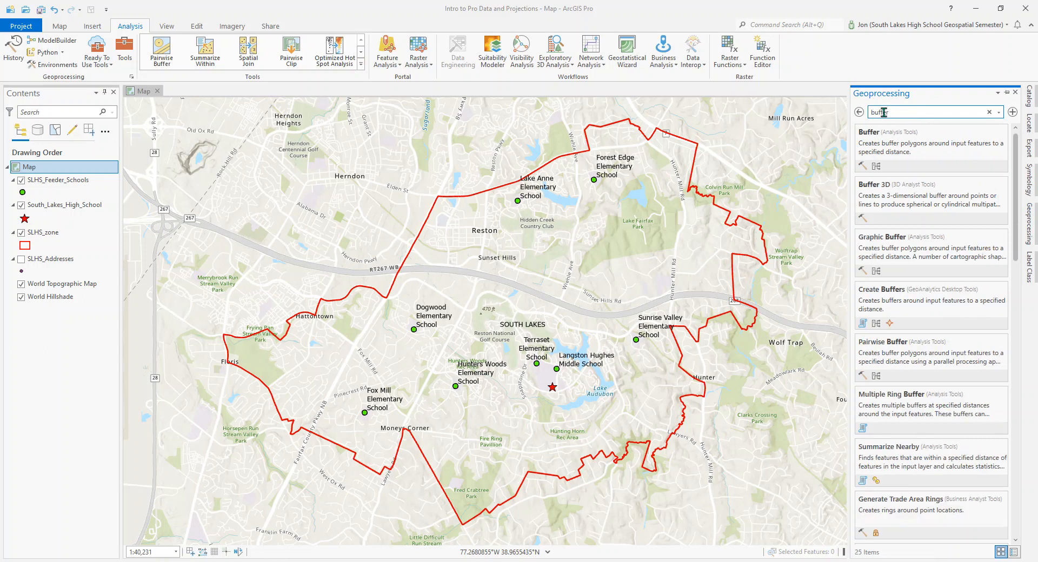
click(868, 133)
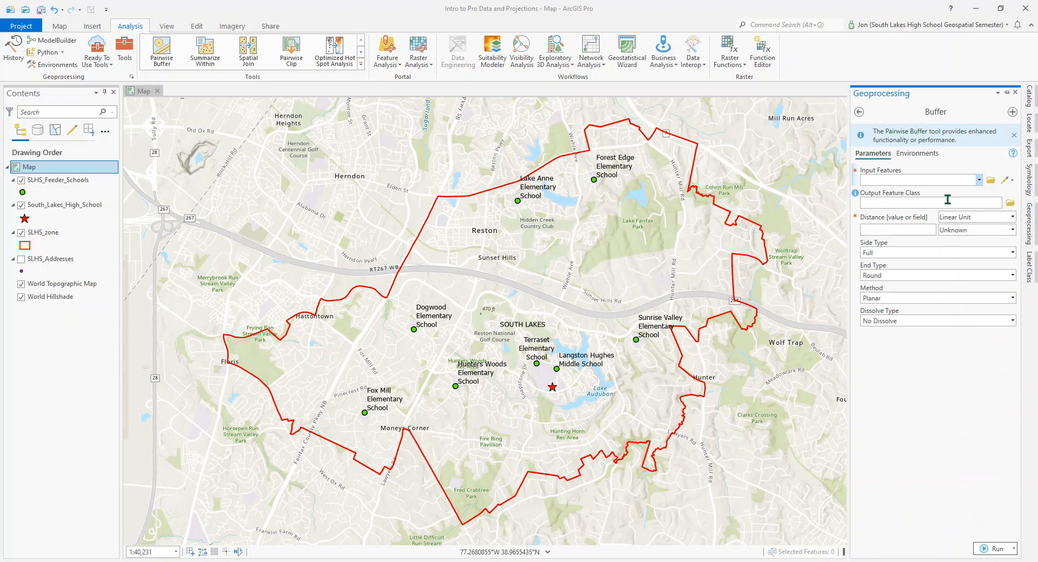
click(980, 180)
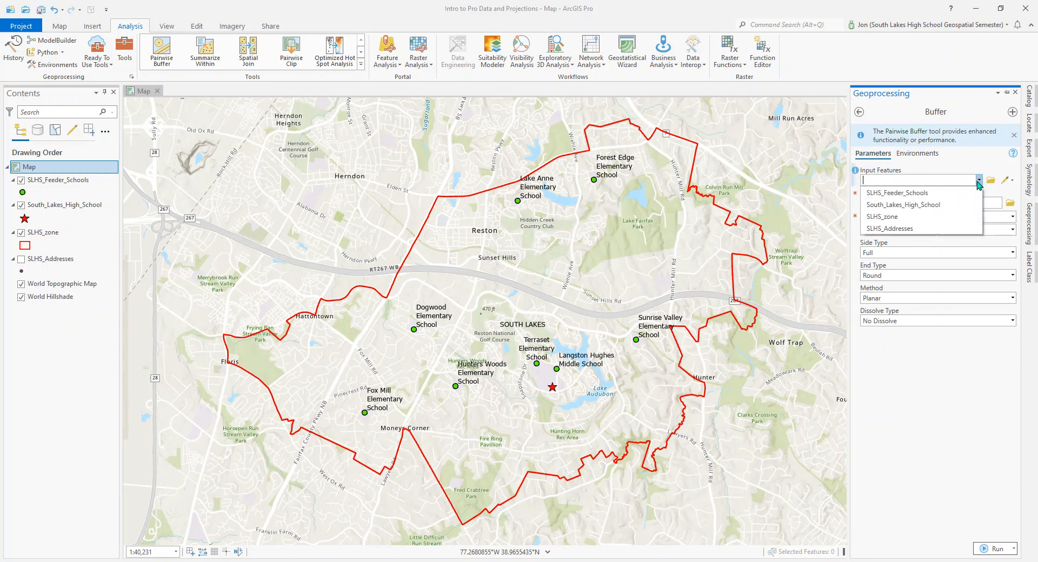
click(927, 194)
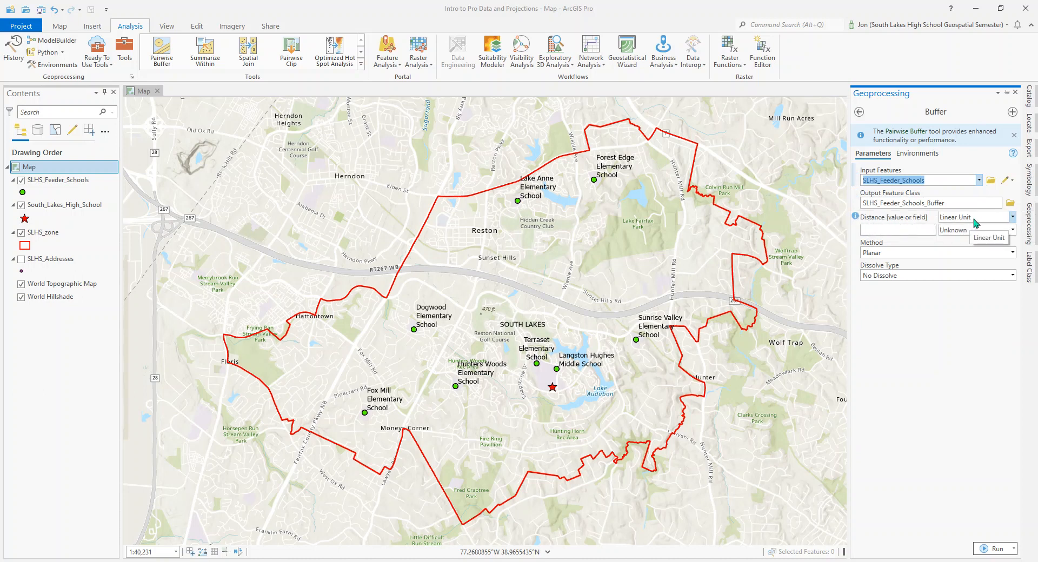
Set the buffer distance to a linear unit of 0.75 miles.
click(1013, 217)
click(1007, 229)
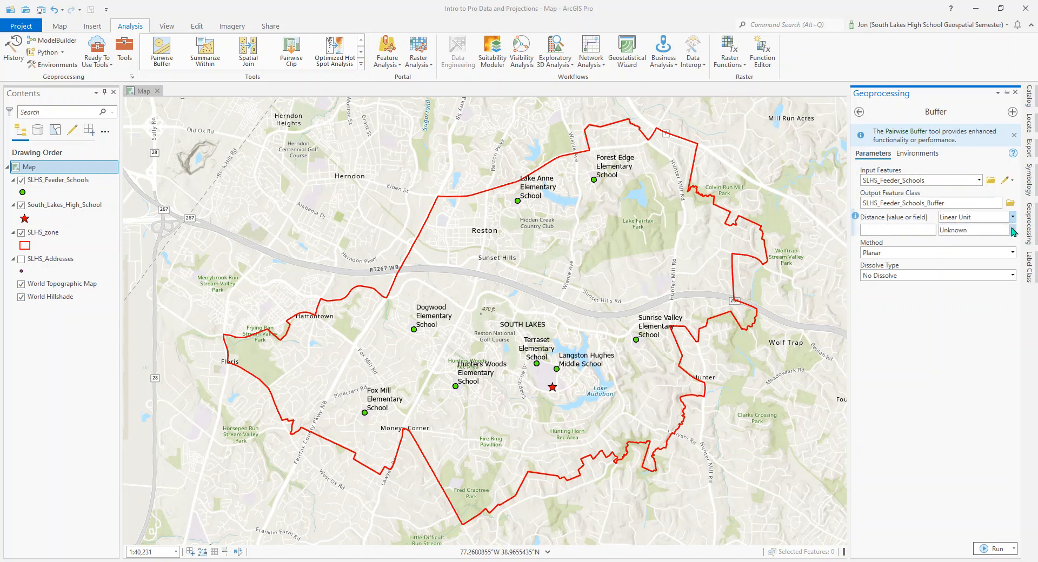
click(1013, 230)
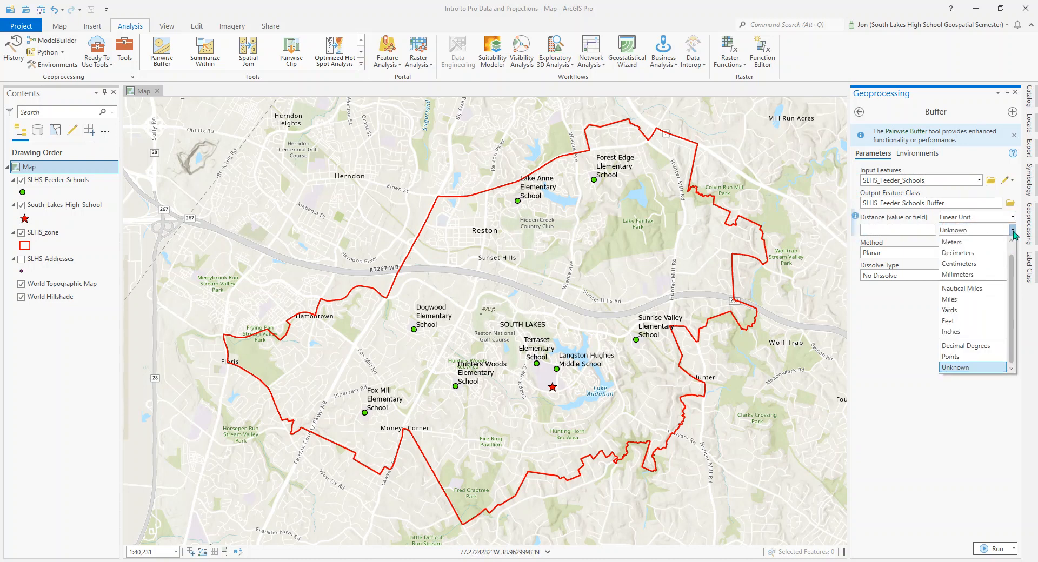
click(974, 299)
click(904, 228)
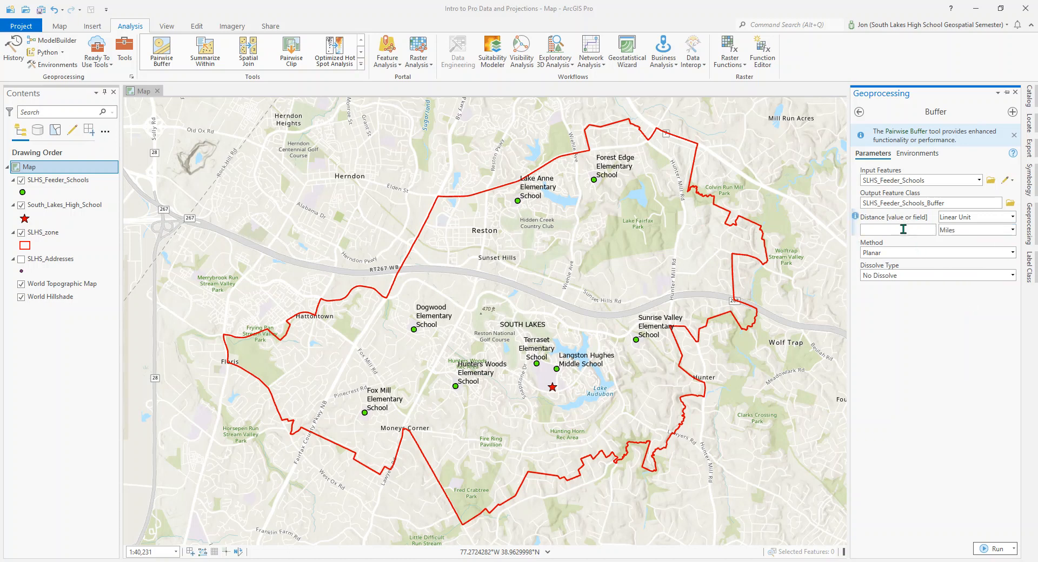
text(.75)
Set the buffer's output coordinate system to NAD 1983 StatePlane Virginia North in its environments and run the tool.
click(926, 157)
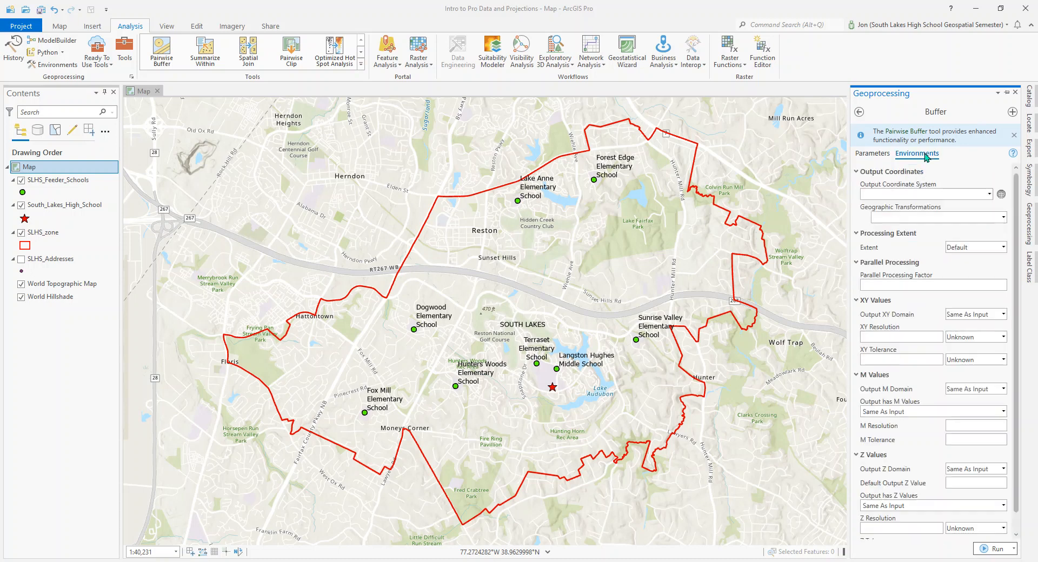
click(989, 195)
click(914, 205)
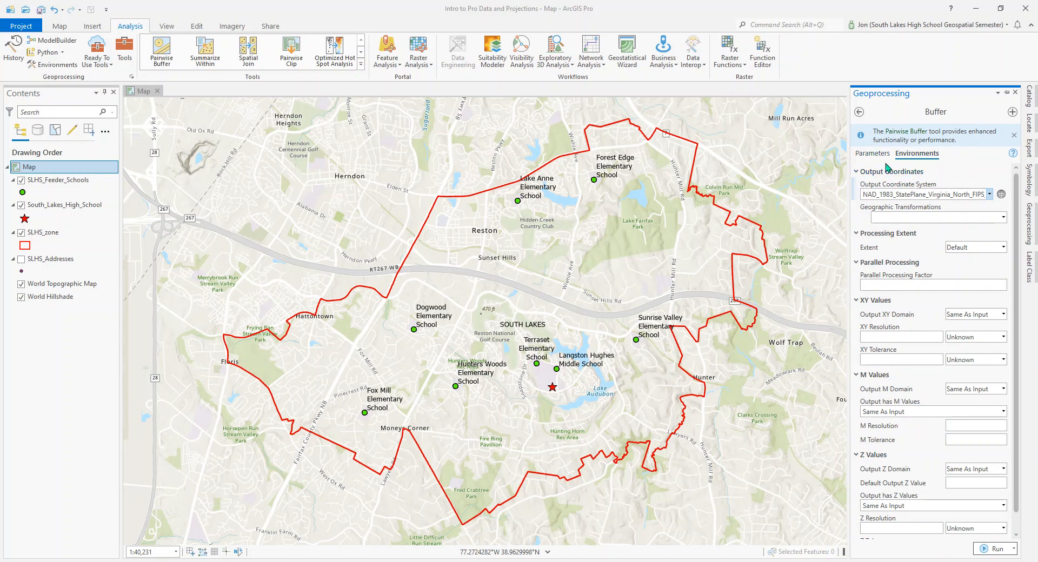
click(872, 154)
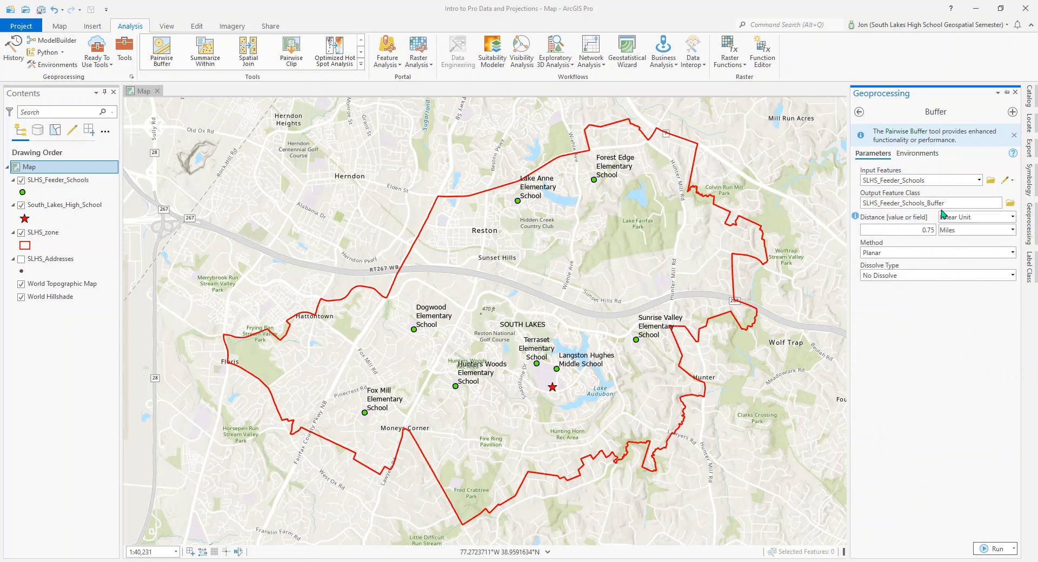
click(995, 549)
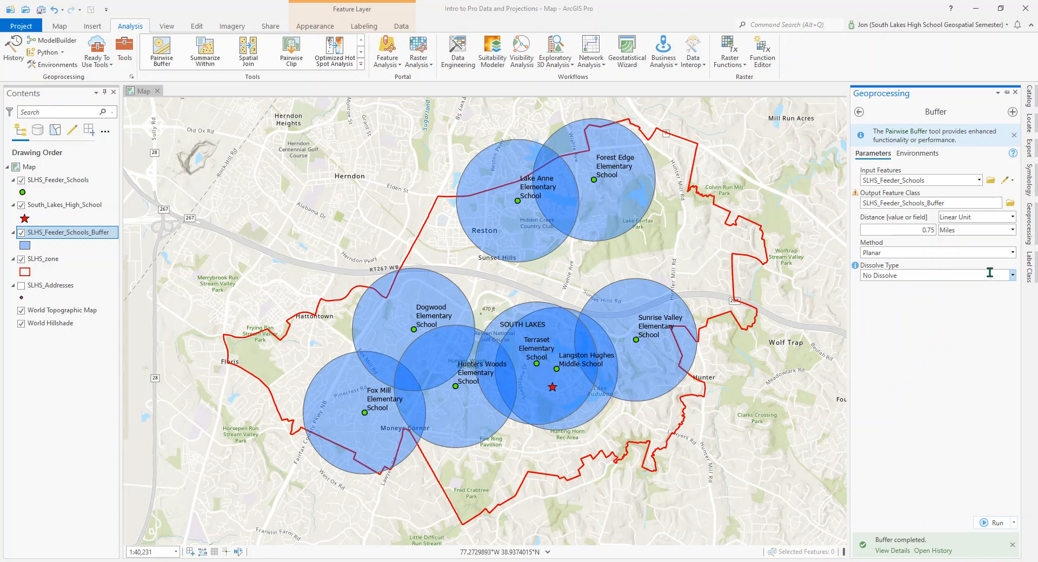
Set the buffer's dissolve type to dissolve all output features into a single feature and rerun the tool.
click(1013, 276)
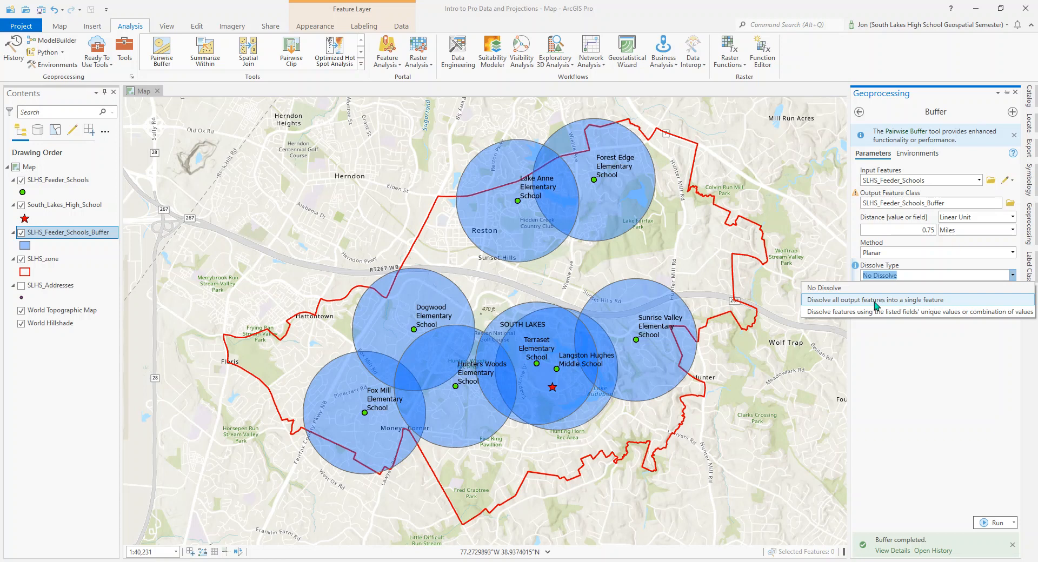
click(897, 304)
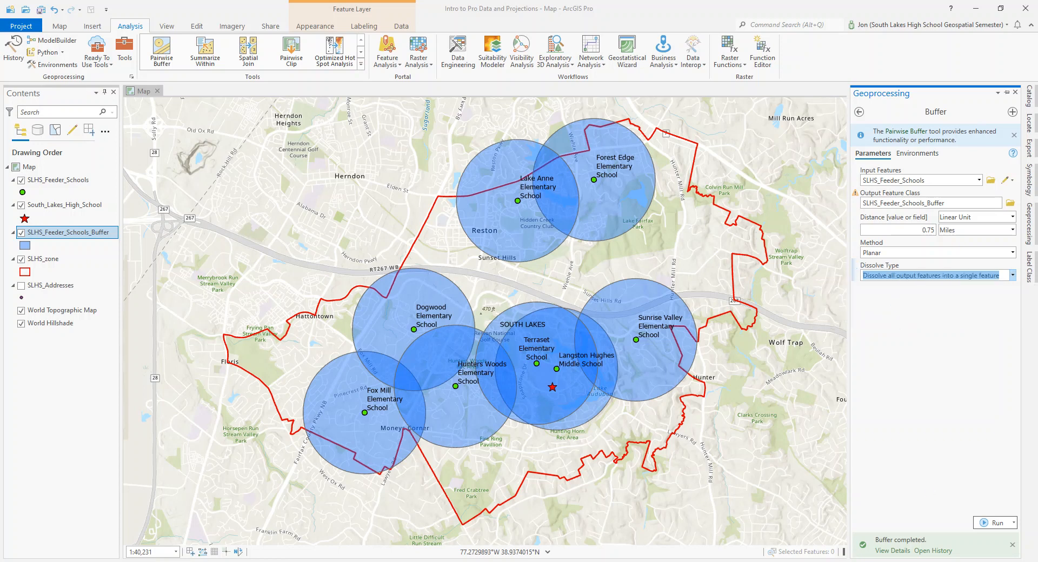
click(998, 523)
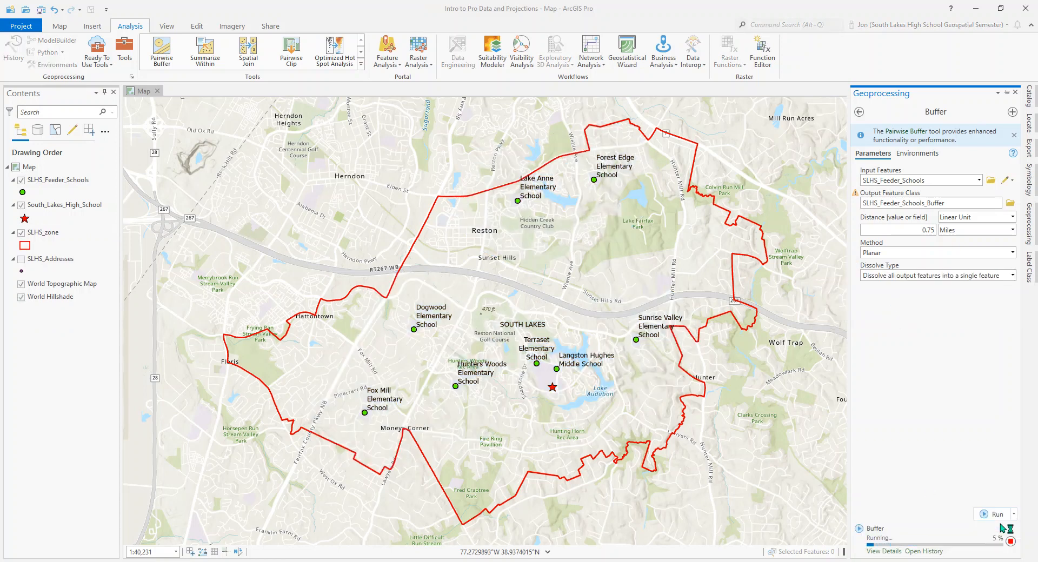